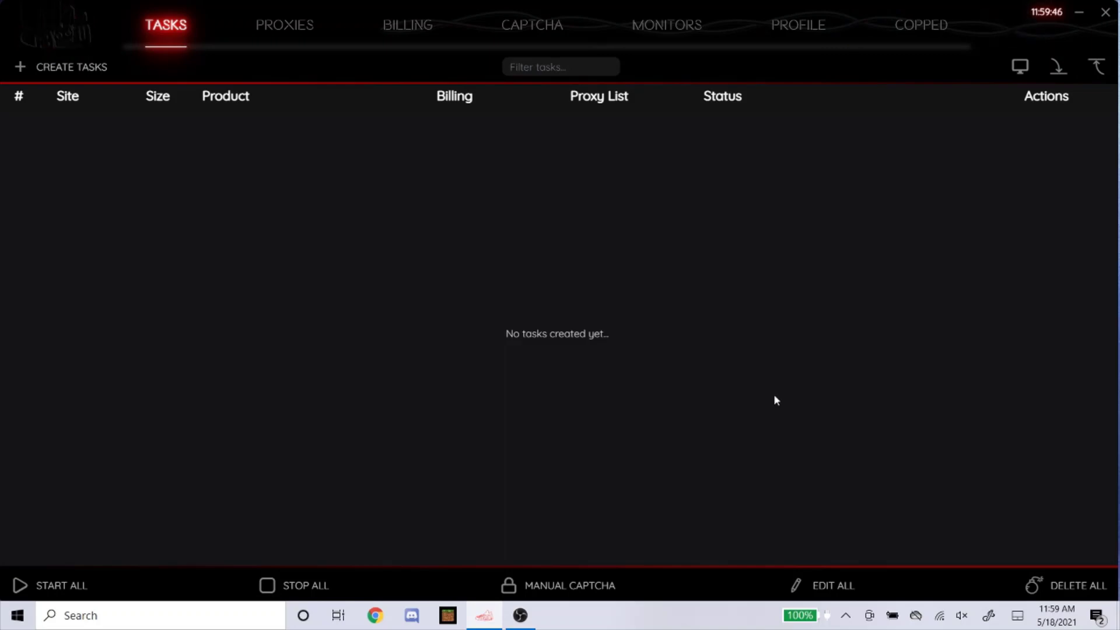
# Open the Create Tasks form for a new Footlocker task
pyautogui.click(65, 66)
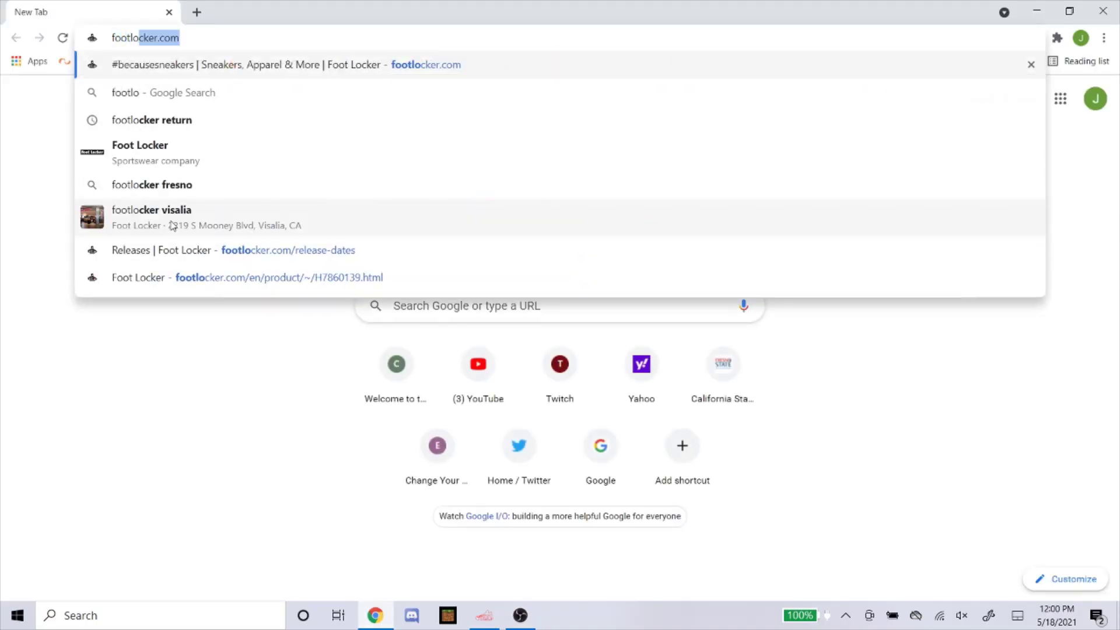
# Go to footlocker.com's release calendar and open the Women's Nike Dunk Low page
pyautogui.press('Return')
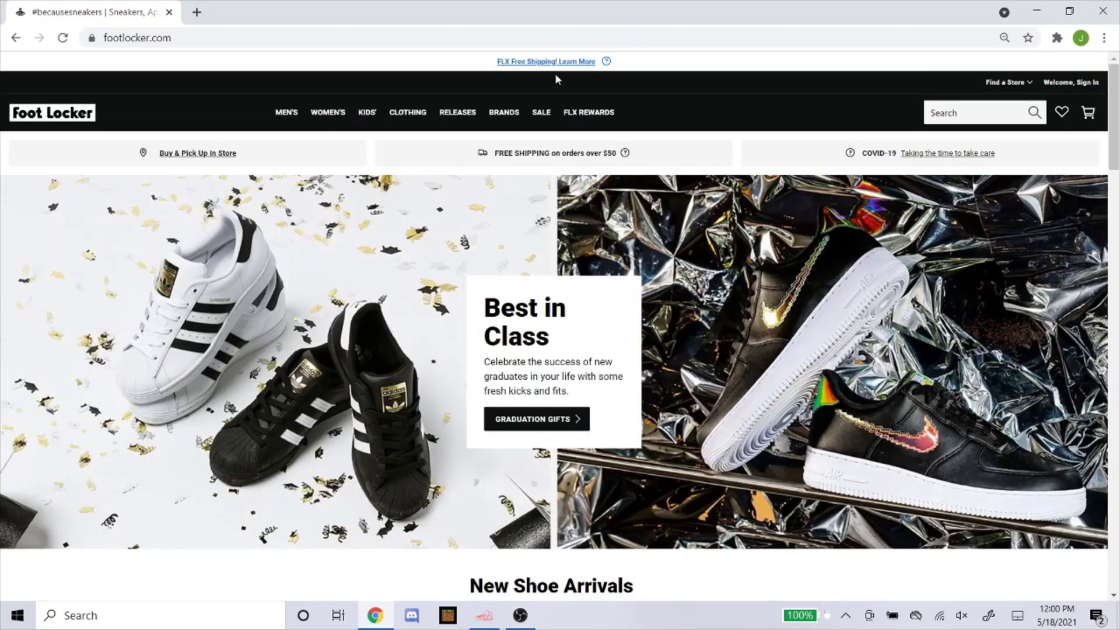
pyautogui.click(451, 120)
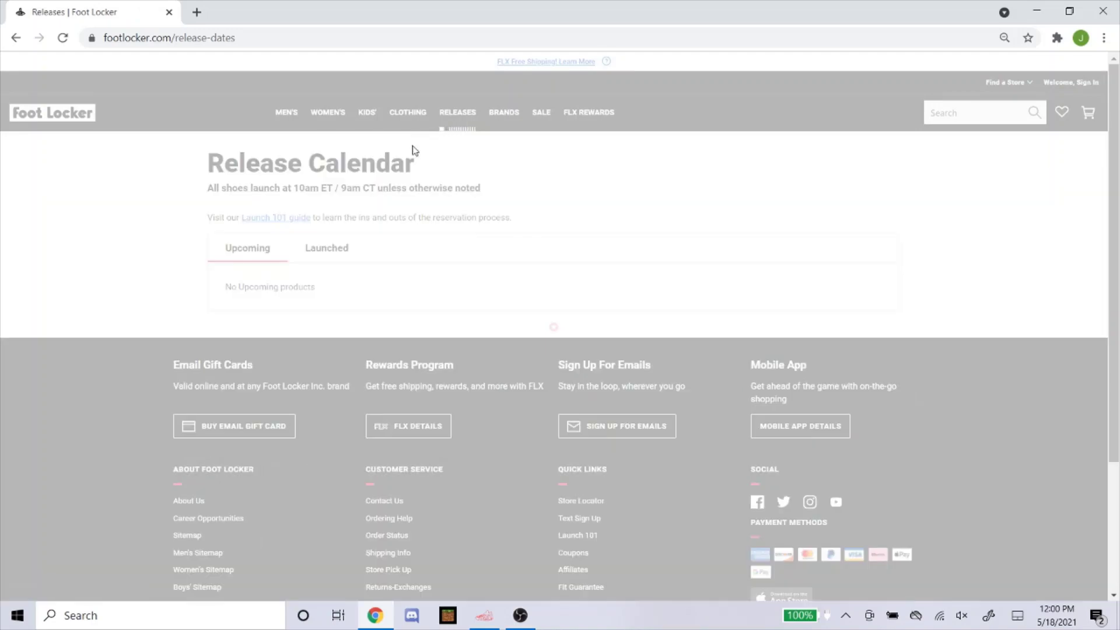
pyautogui.scroll(-2, 642, 408)
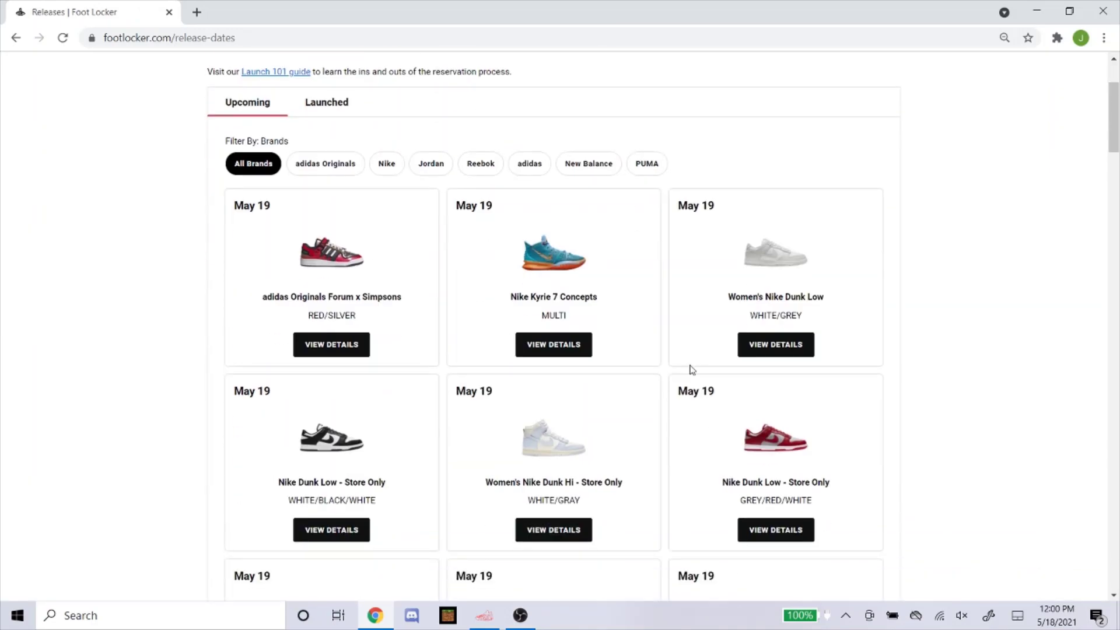
pyautogui.click(761, 274)
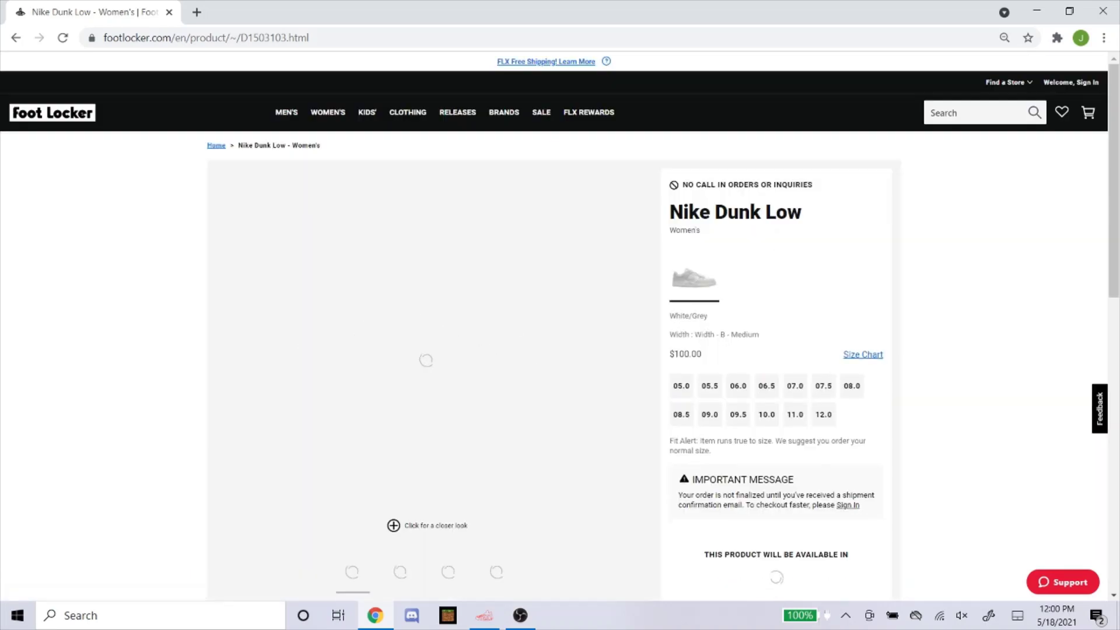
# Copy the product number D1503103 from the Dunk Low page
pyautogui.scroll(-4, 905, 192)
pyautogui.scroll(-2, 288, 337)
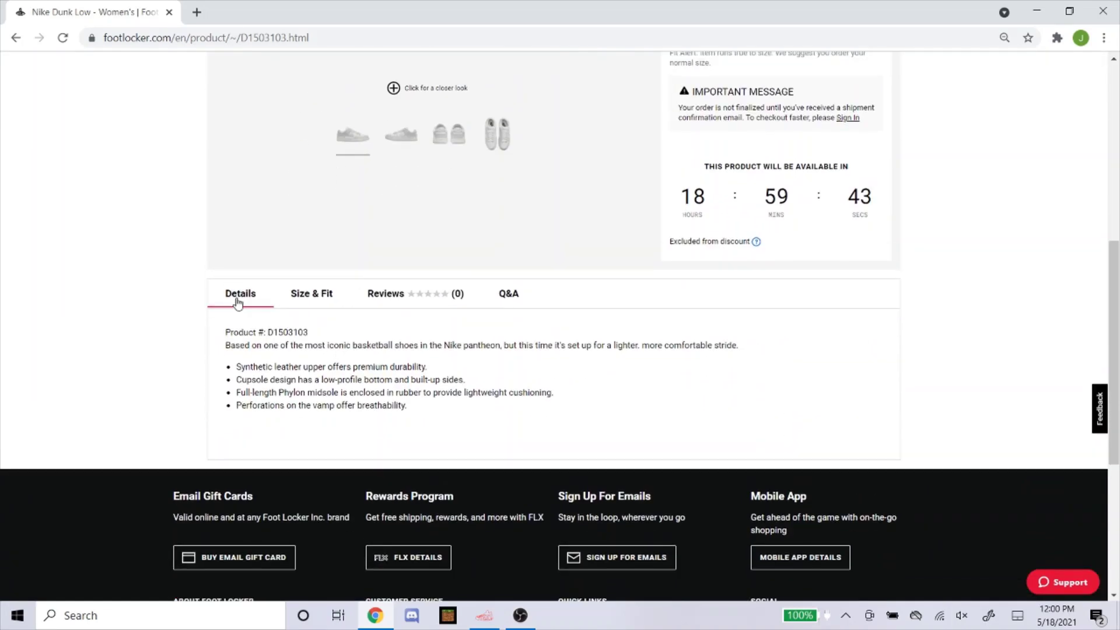
pyautogui.doubleClick(282, 333)
pyautogui.rightClick(294, 333)
pyautogui.click(319, 344)
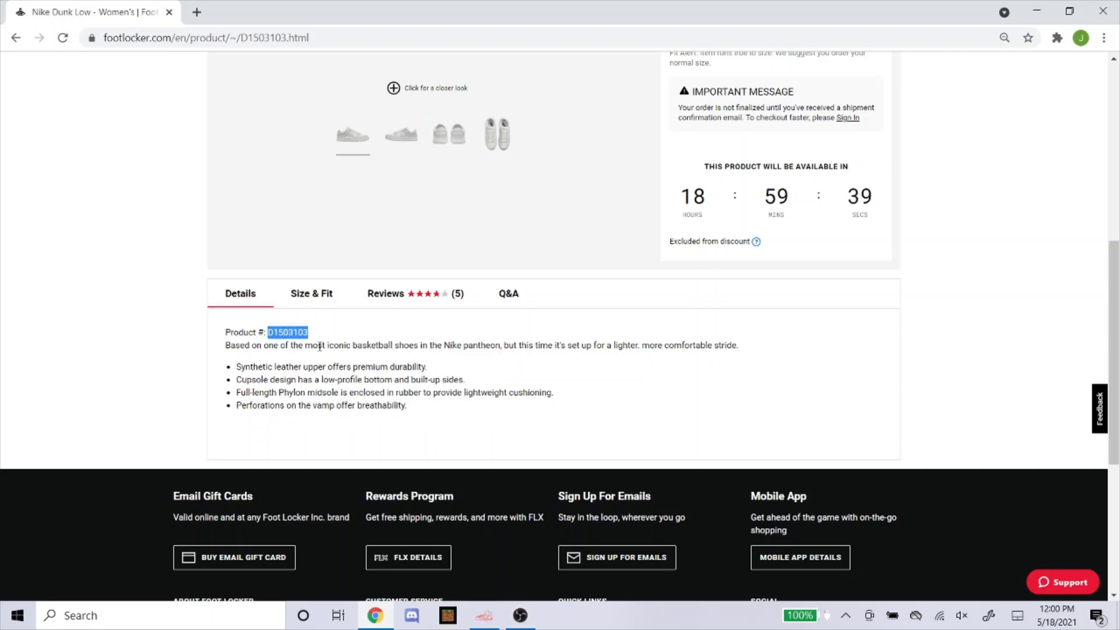
# Paste D1503103 into the Footlocker task's SKU field
pyautogui.click(484, 615)
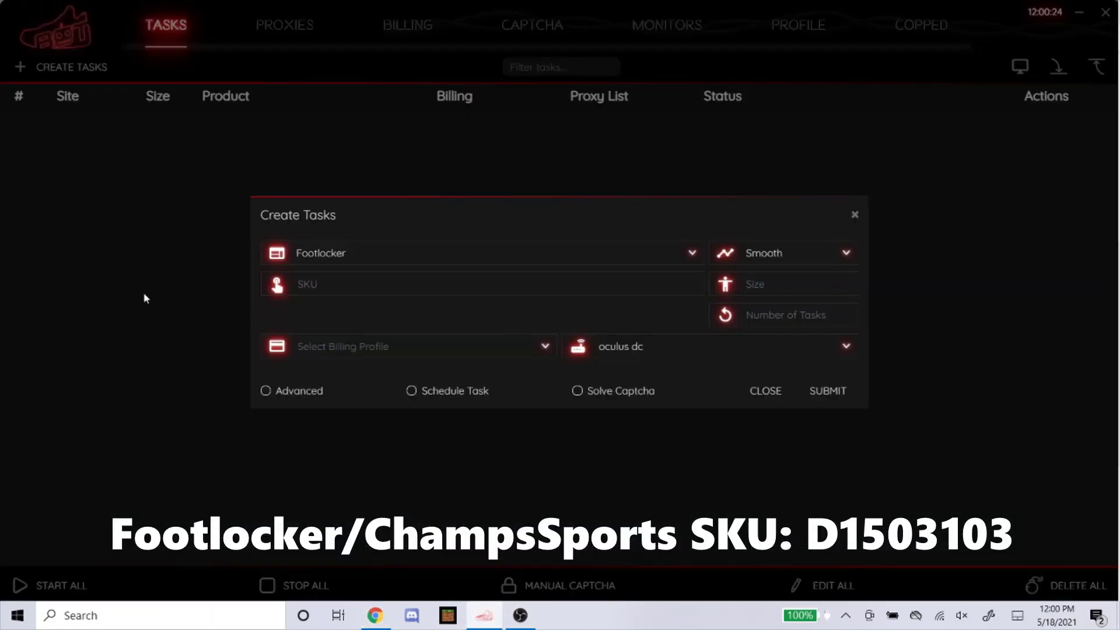
pyautogui.rightClick(312, 276)
pyautogui.click(328, 303)
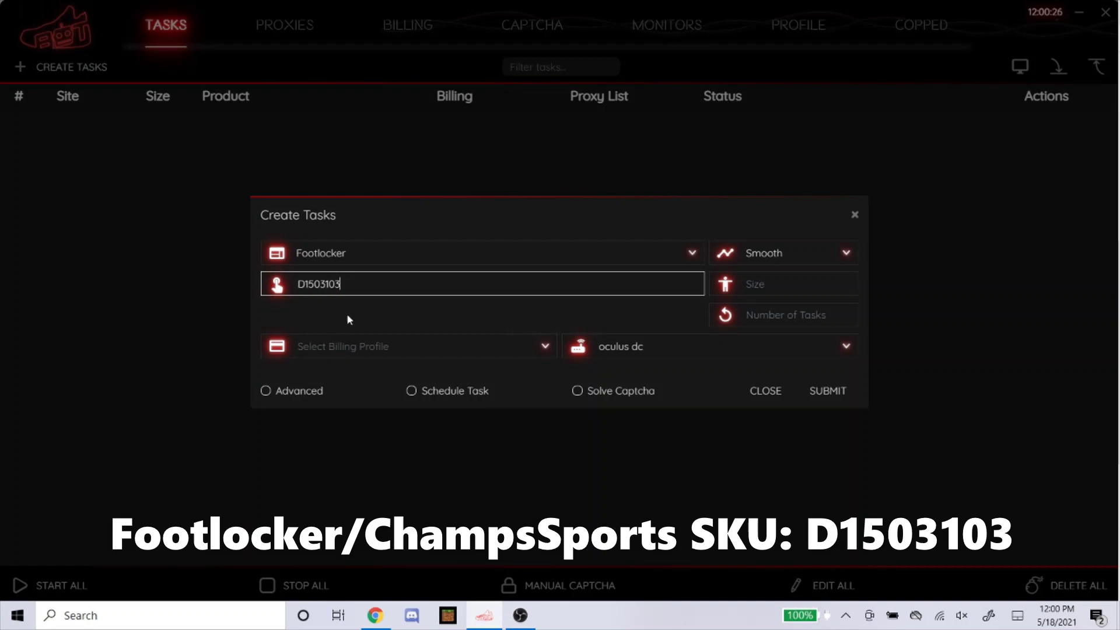
# Keep Smooth as the checkout mode and enter RA as the size
pyautogui.click(775, 264)
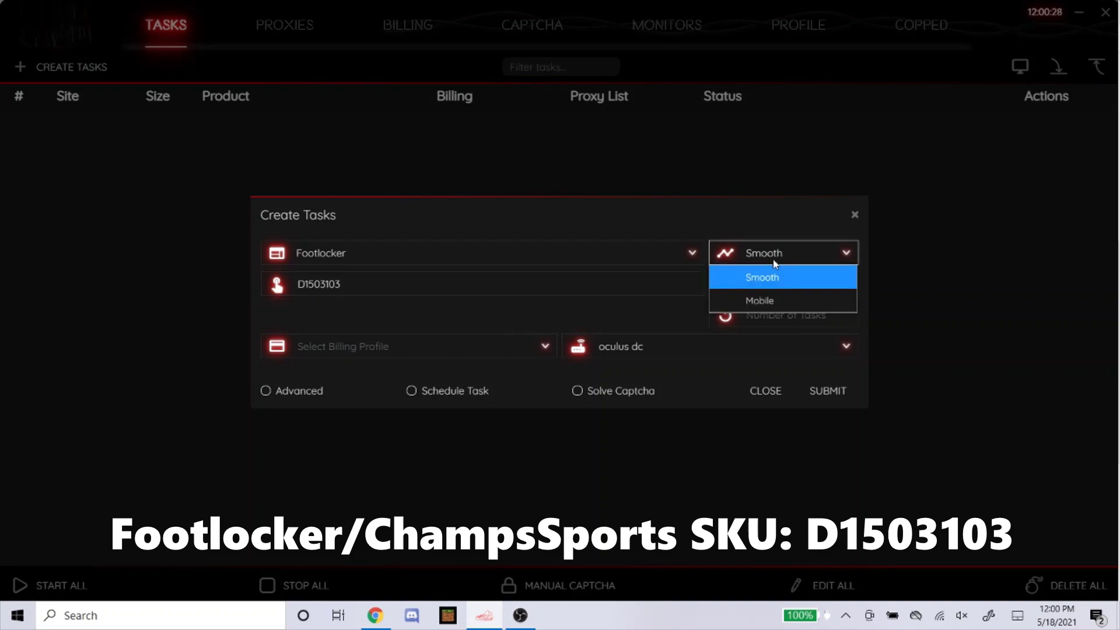
pyautogui.click(774, 275)
pyautogui.click(773, 276)
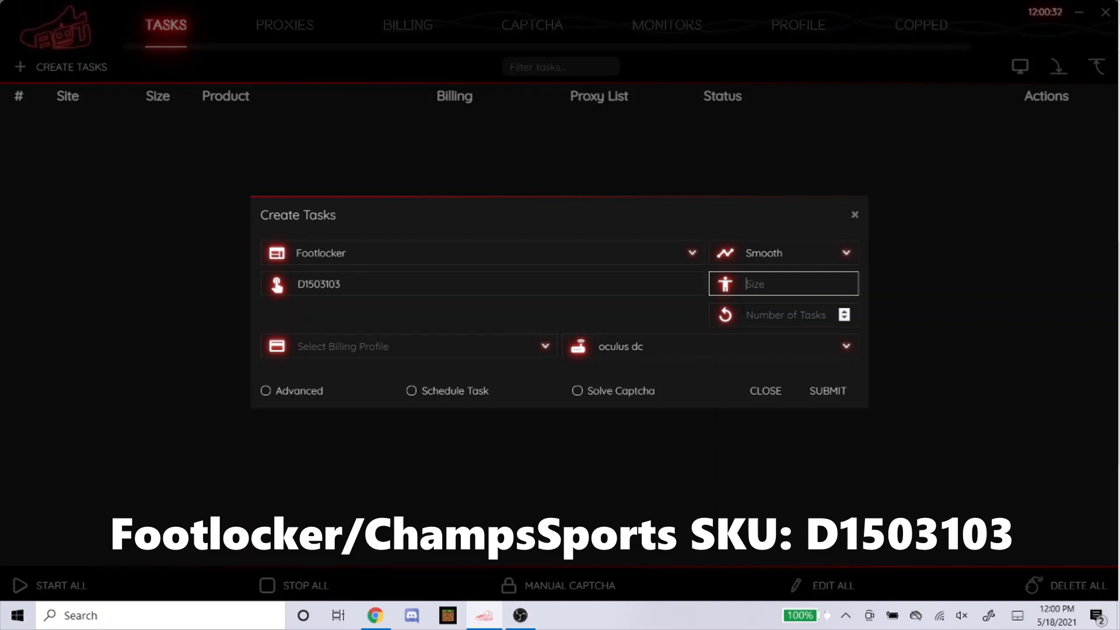
pyautogui.press('capslock')
pyautogui.write('RA')
pyautogui.press('capslock')
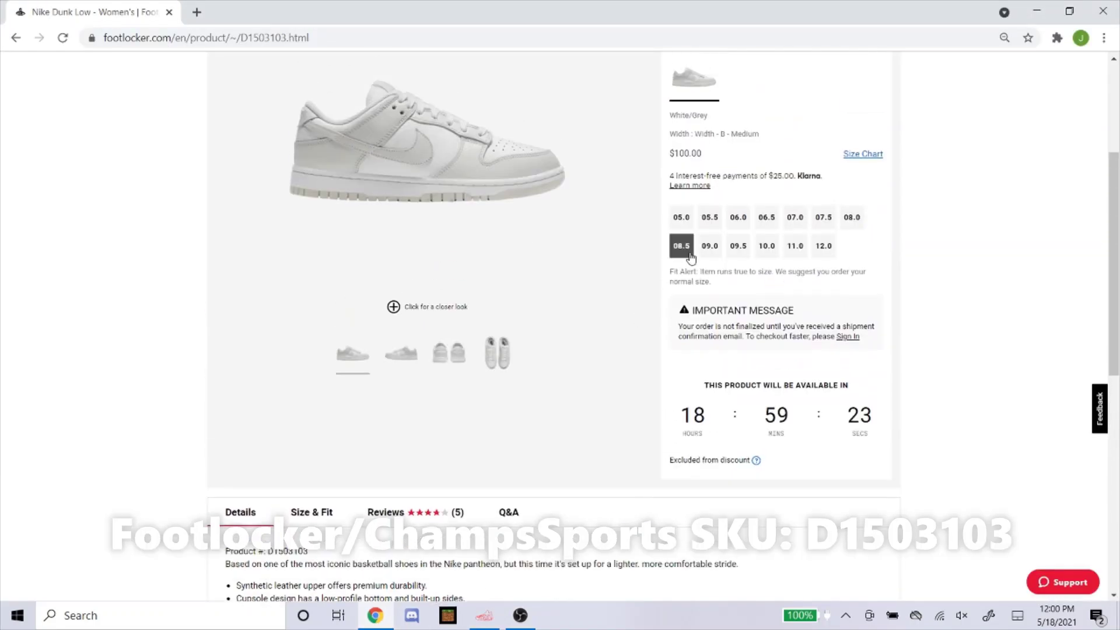
pyautogui.click(822, 246)
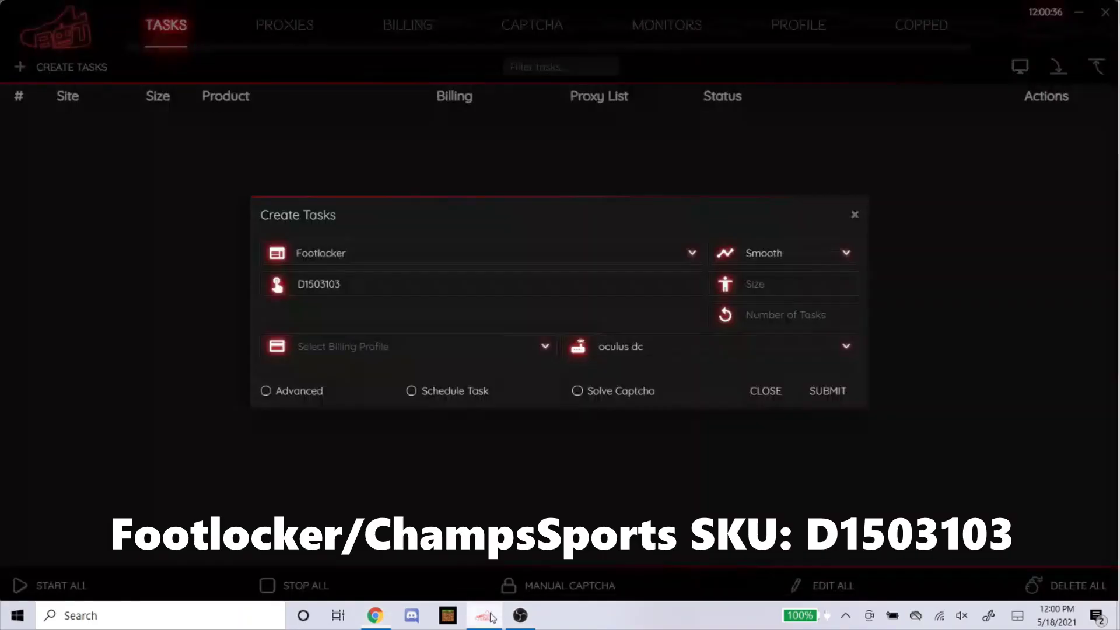
pyautogui.click(483, 616)
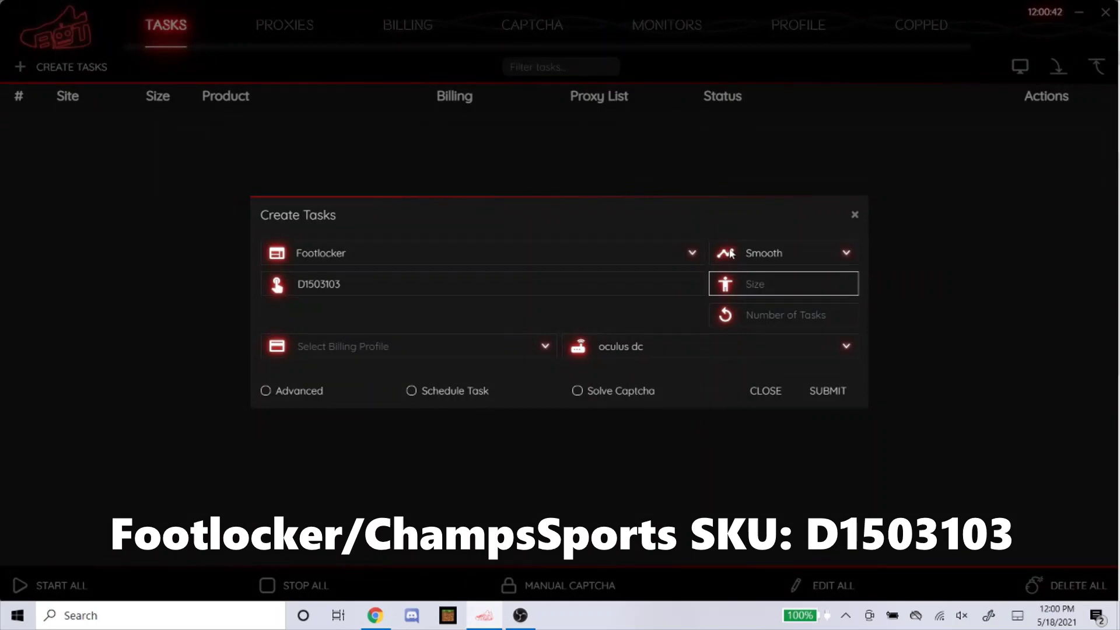
# Assign the saved billing profile and switch the proxy list to LEAF US 5/14
pyautogui.click(394, 347)
pyautogui.click(331, 78)
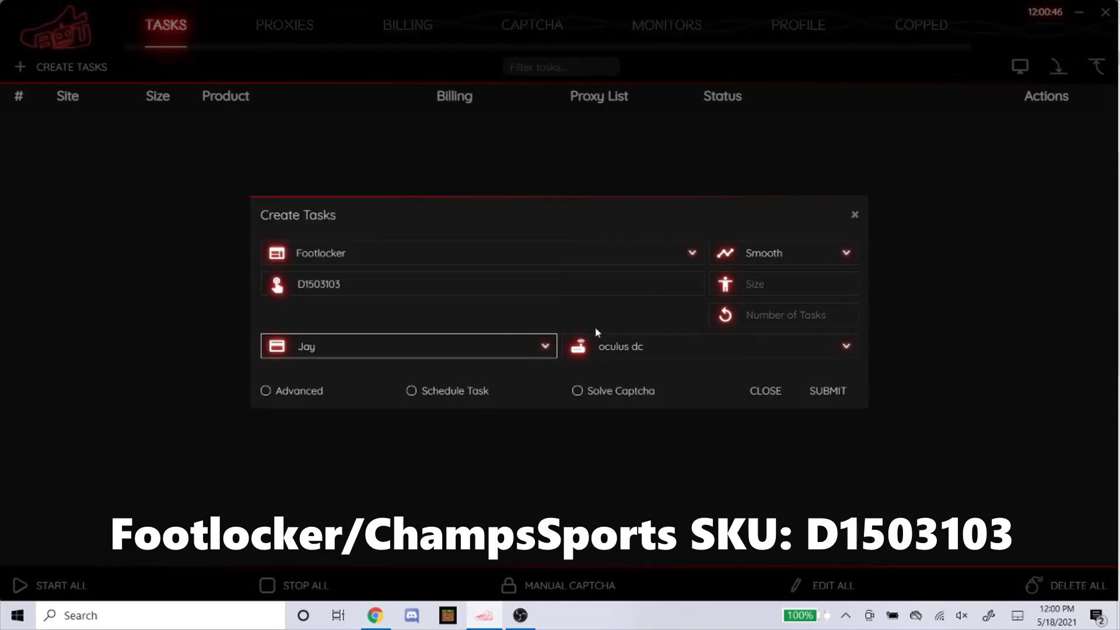
pyautogui.click(597, 341)
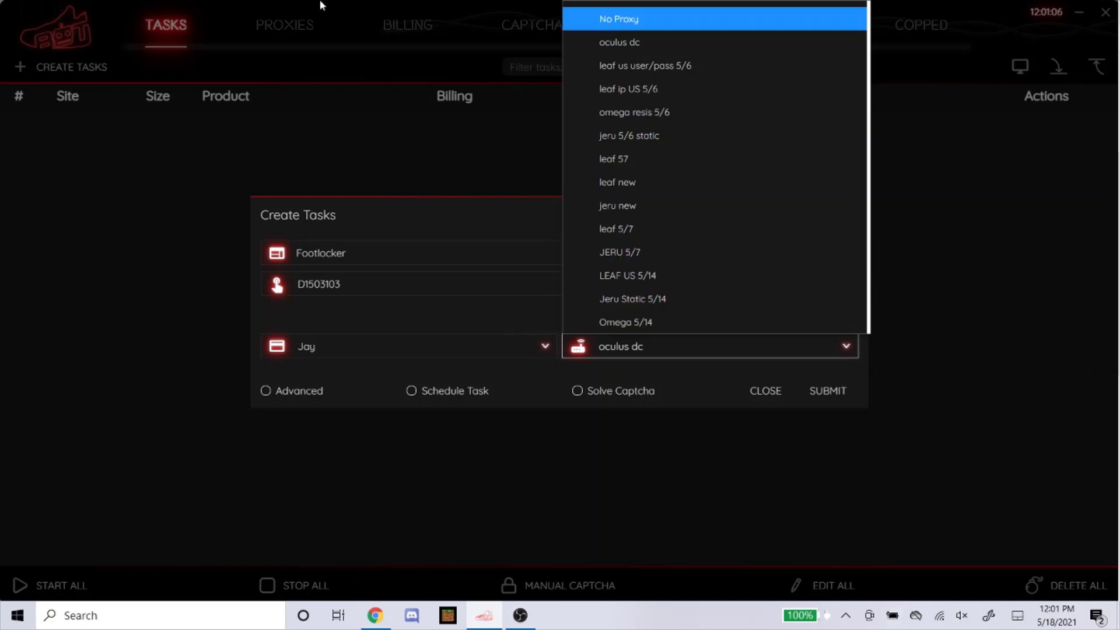
pyautogui.click(663, 276)
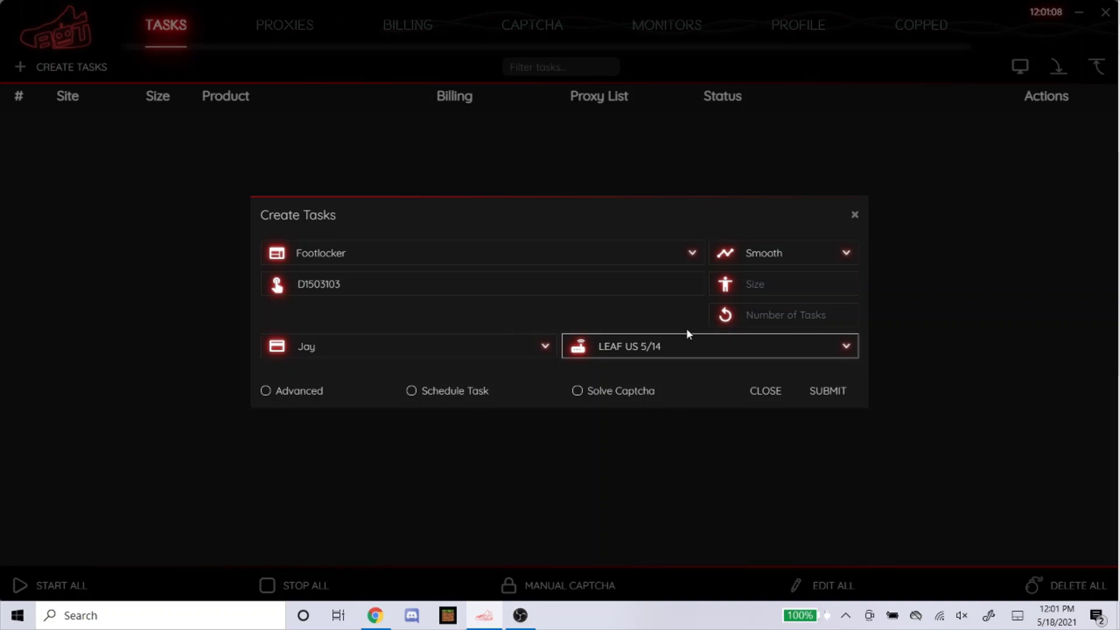
# Schedule the Footlocker task for 06:50:00 AM and submit it to the task list
pyautogui.click(304, 392)
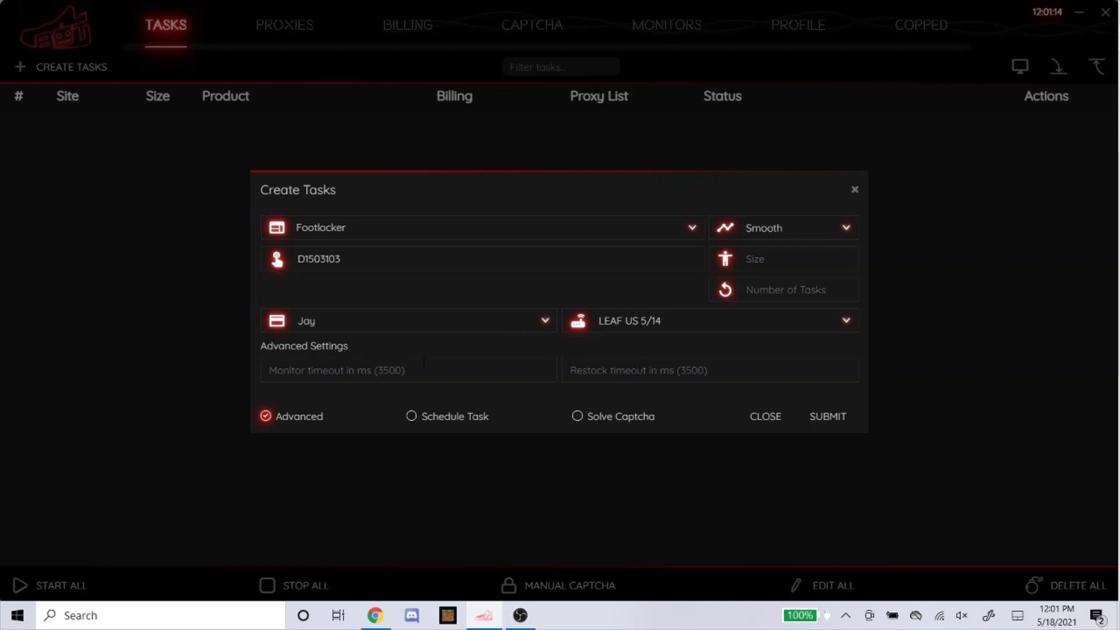
pyautogui.click(293, 417)
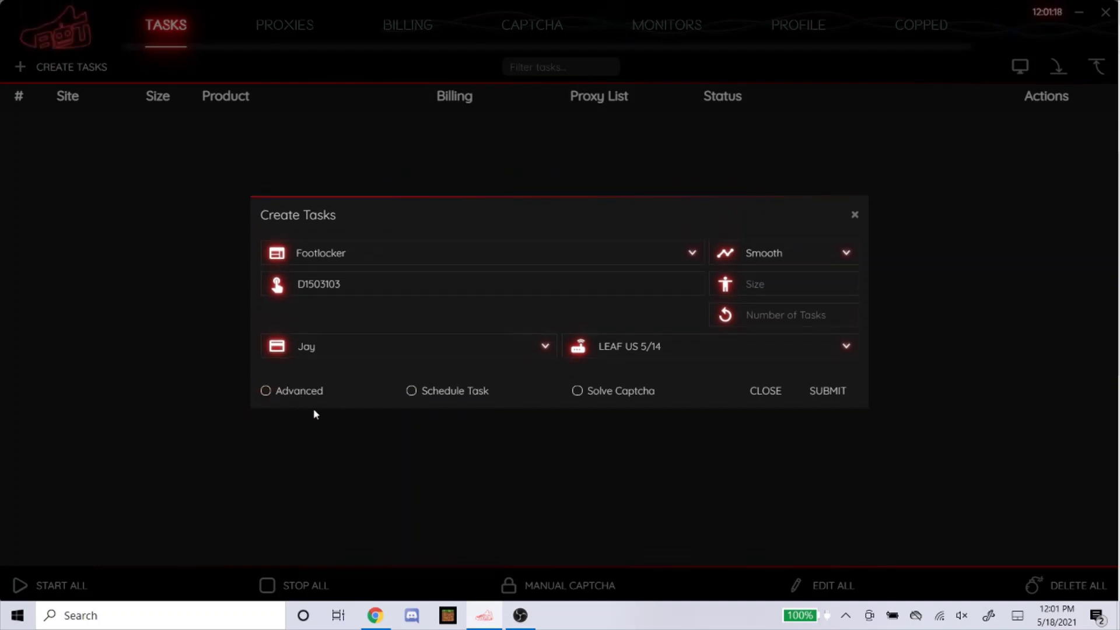
pyautogui.click(432, 392)
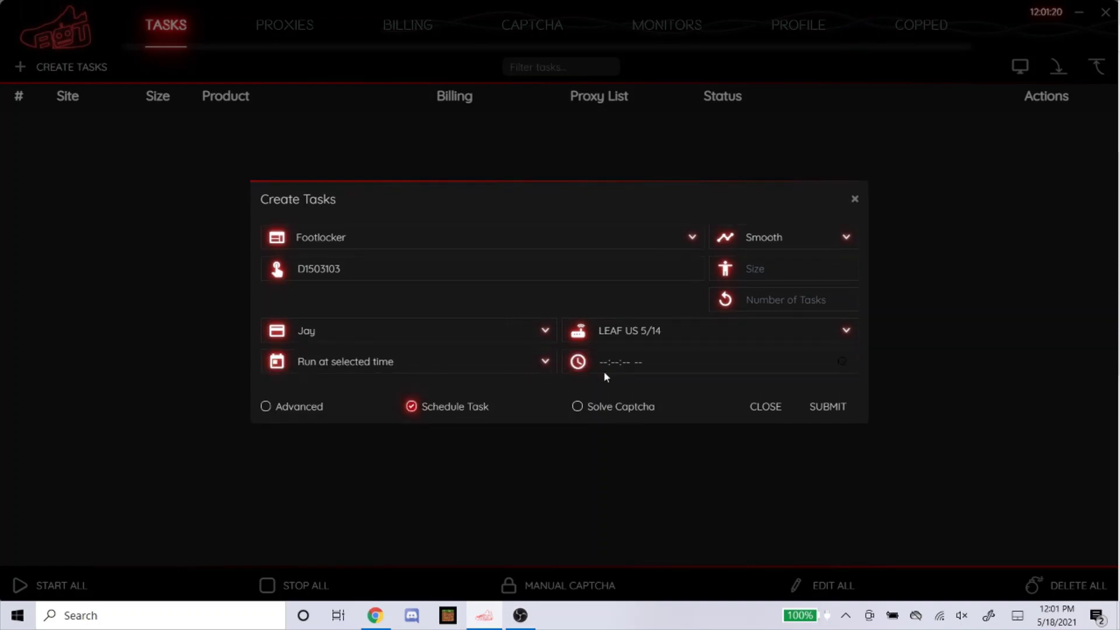
pyautogui.click(600, 362)
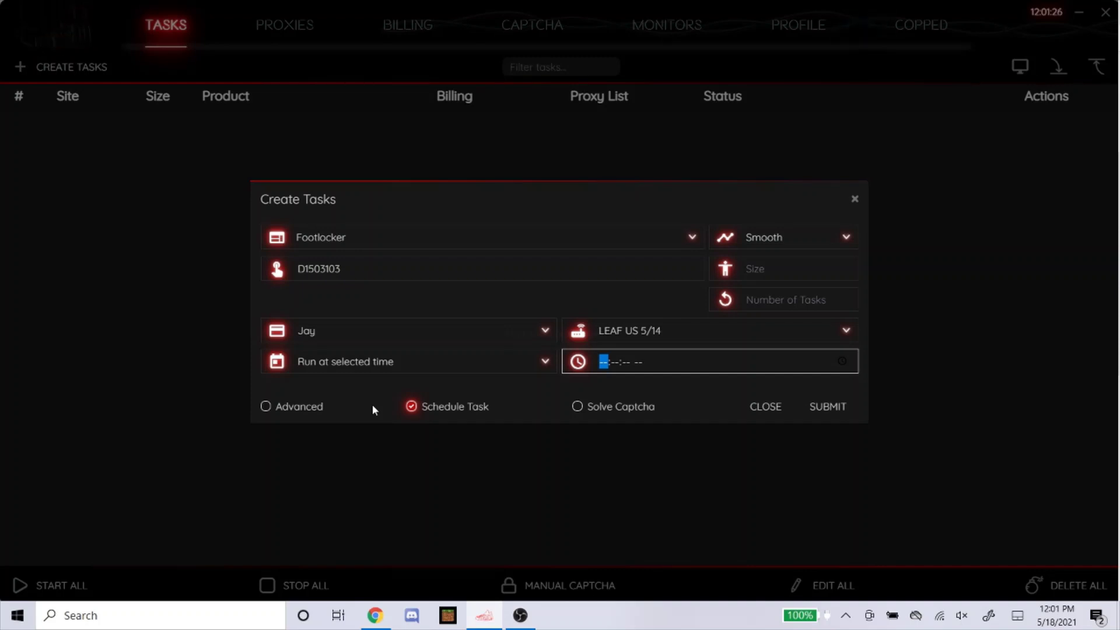
pyautogui.write('065000a')
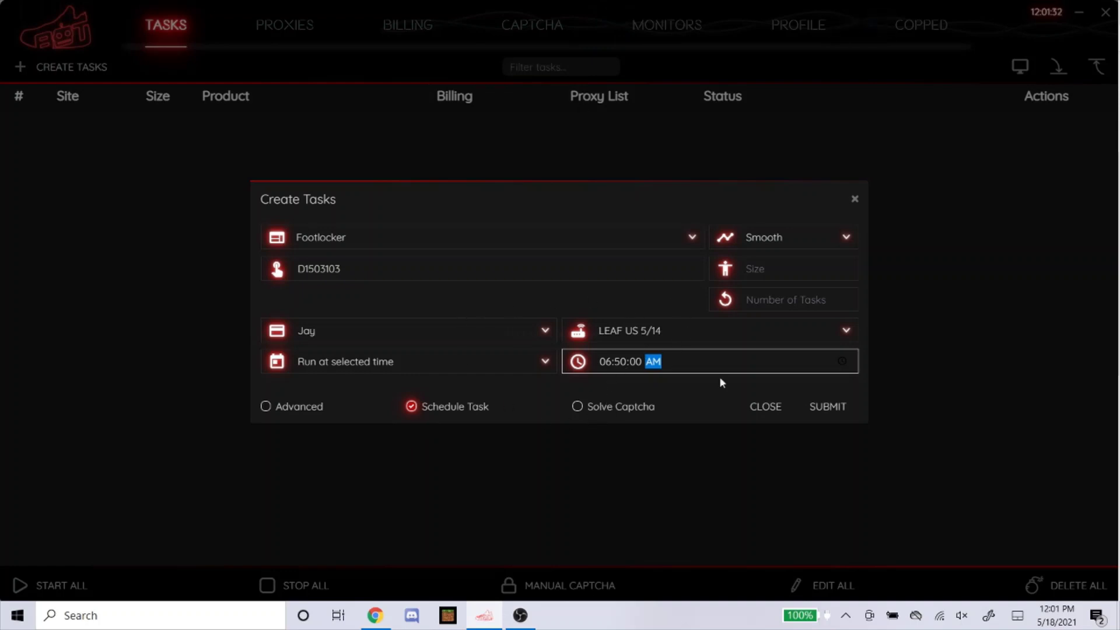
pyautogui.click(821, 416)
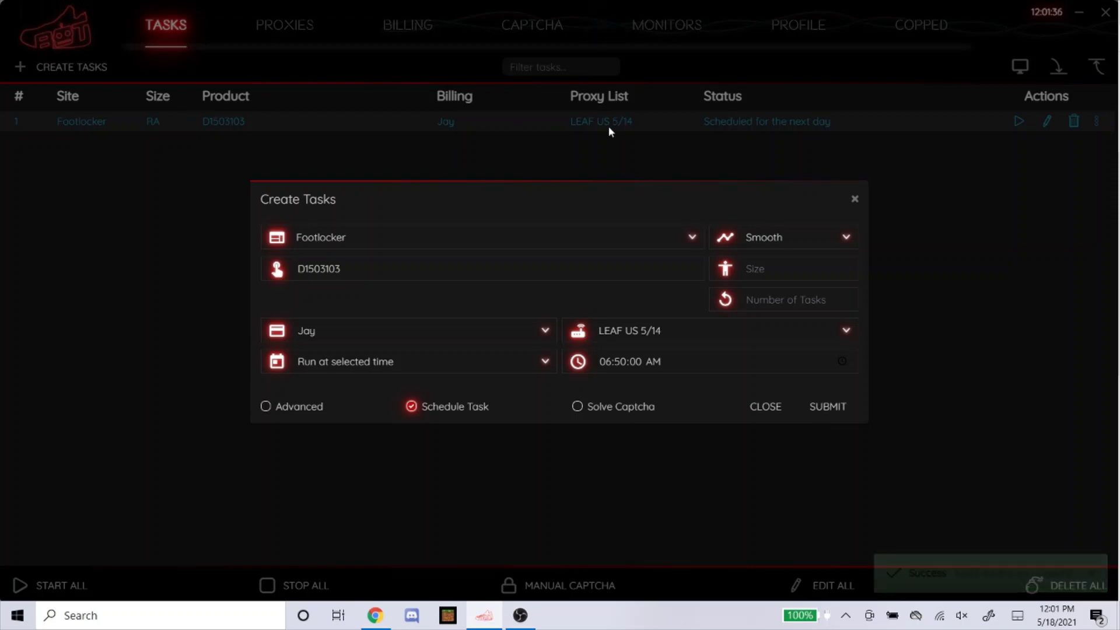
pyautogui.click(372, 614)
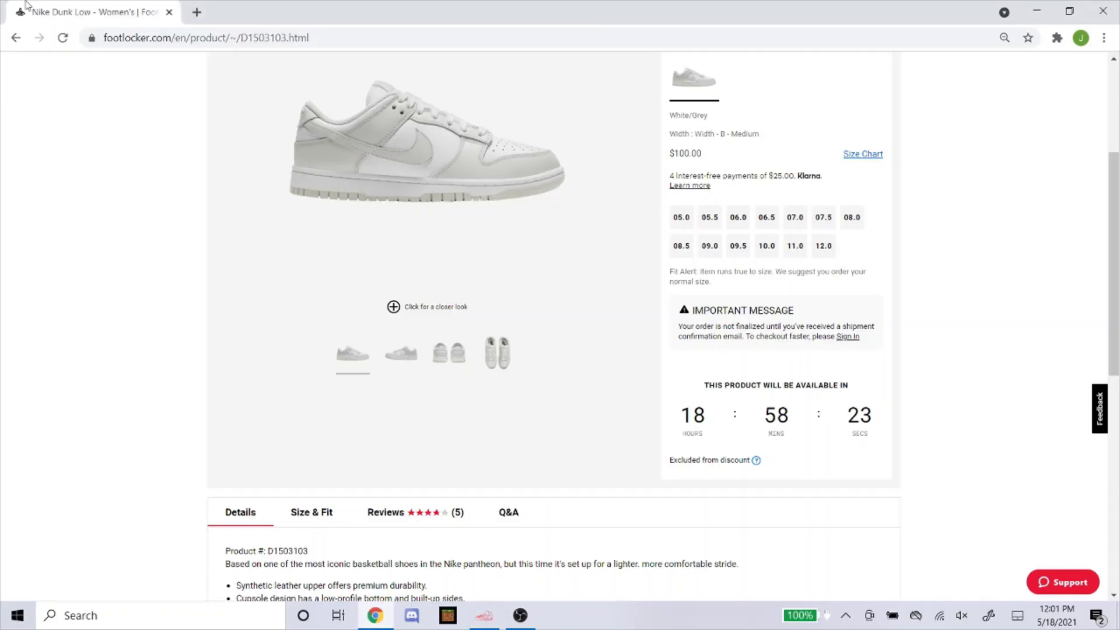
# Go to Champs Sports' release calendar and open the Women's Nike Dunk Low page
pyautogui.click(220, 36)
pyautogui.write('champp')
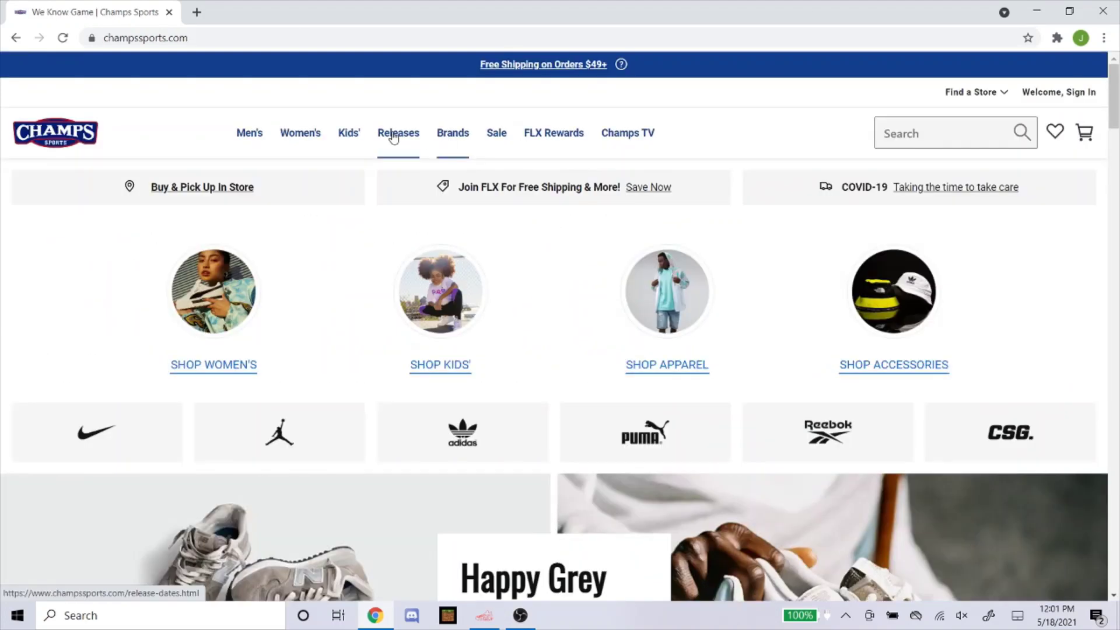
pyautogui.click(394, 137)
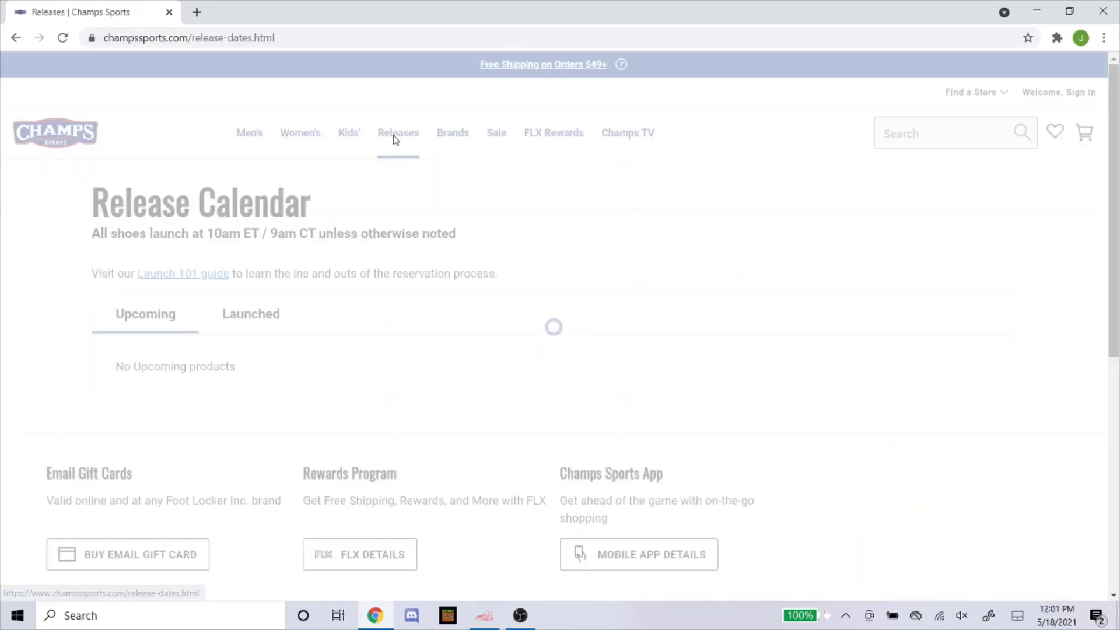
pyautogui.scroll(-1, 429, 297)
pyautogui.scroll(-8, 430, 301)
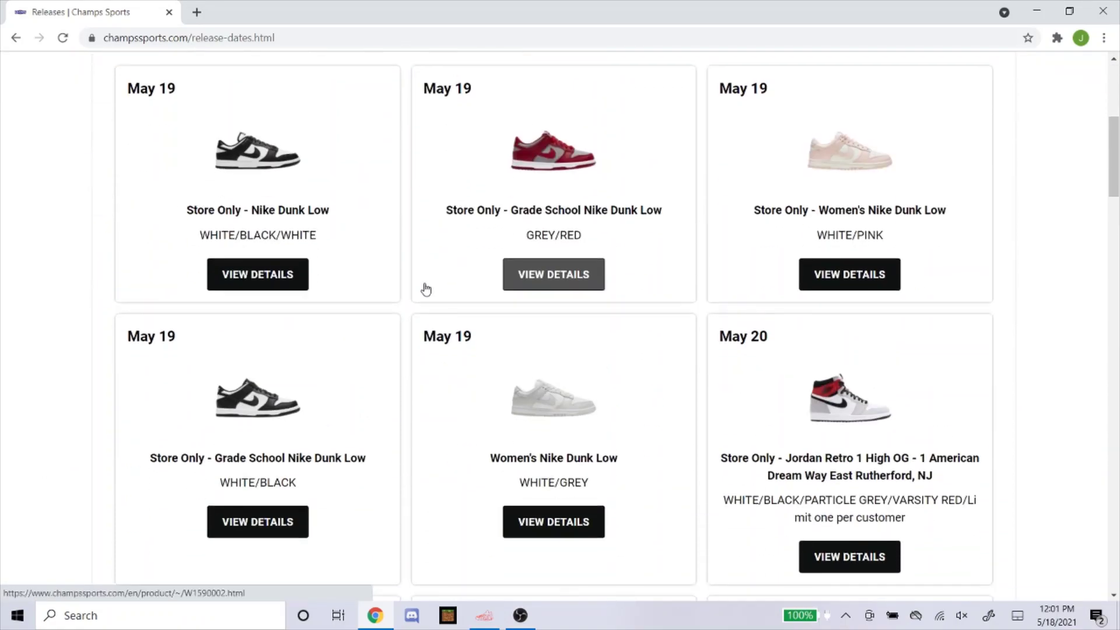
pyautogui.scroll(-1, 549, 256)
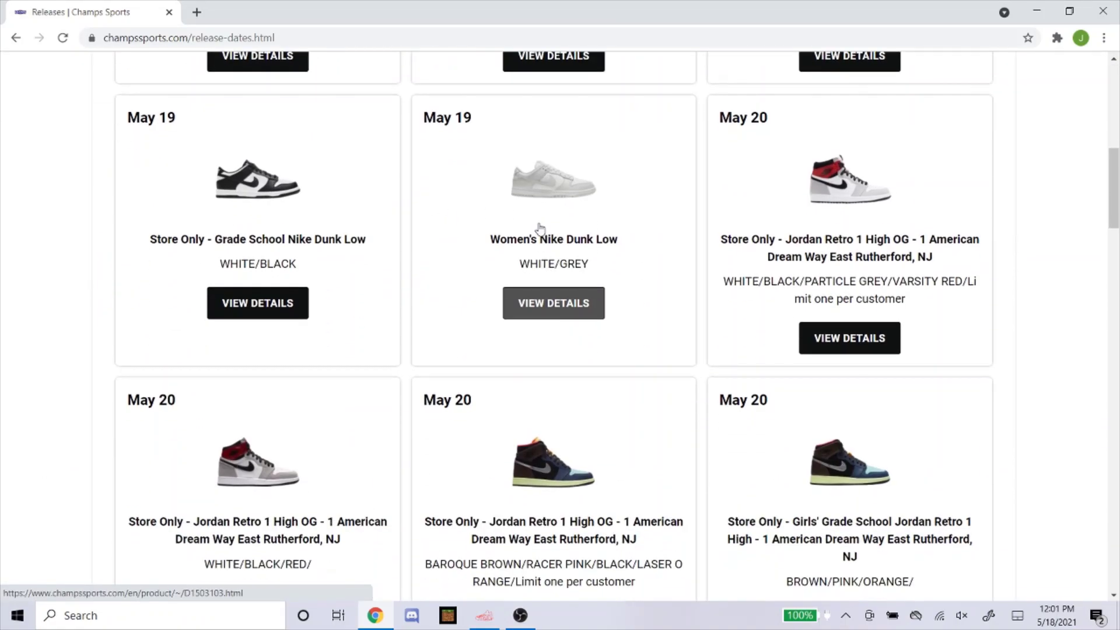
pyautogui.click(536, 214)
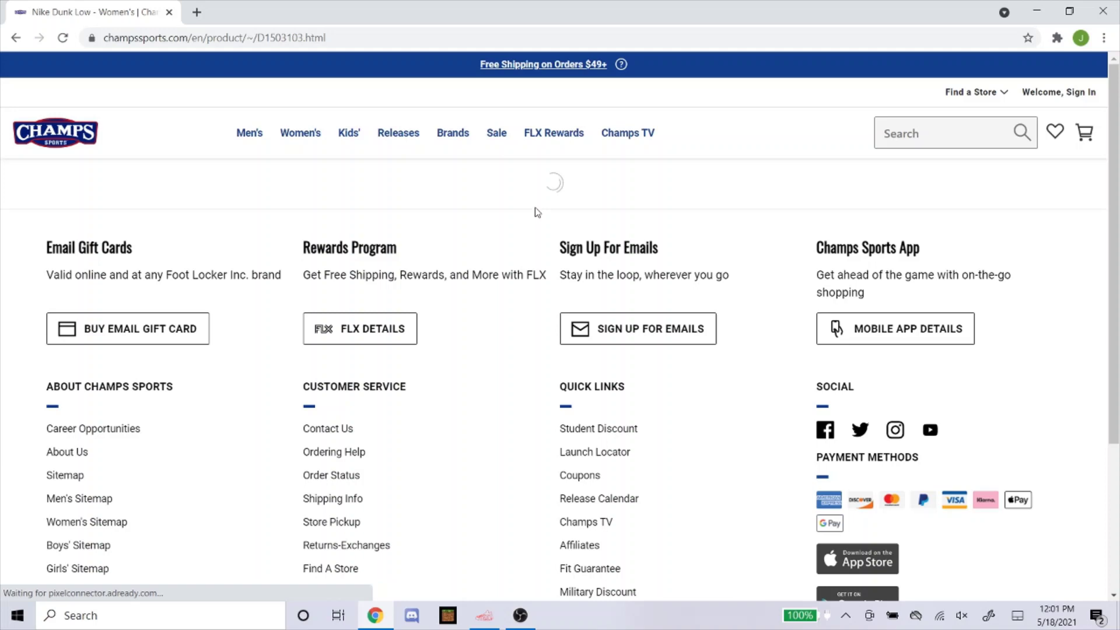
# Select product number D1503103 and bring up its copy option
pyautogui.scroll(-4, 758, 346)
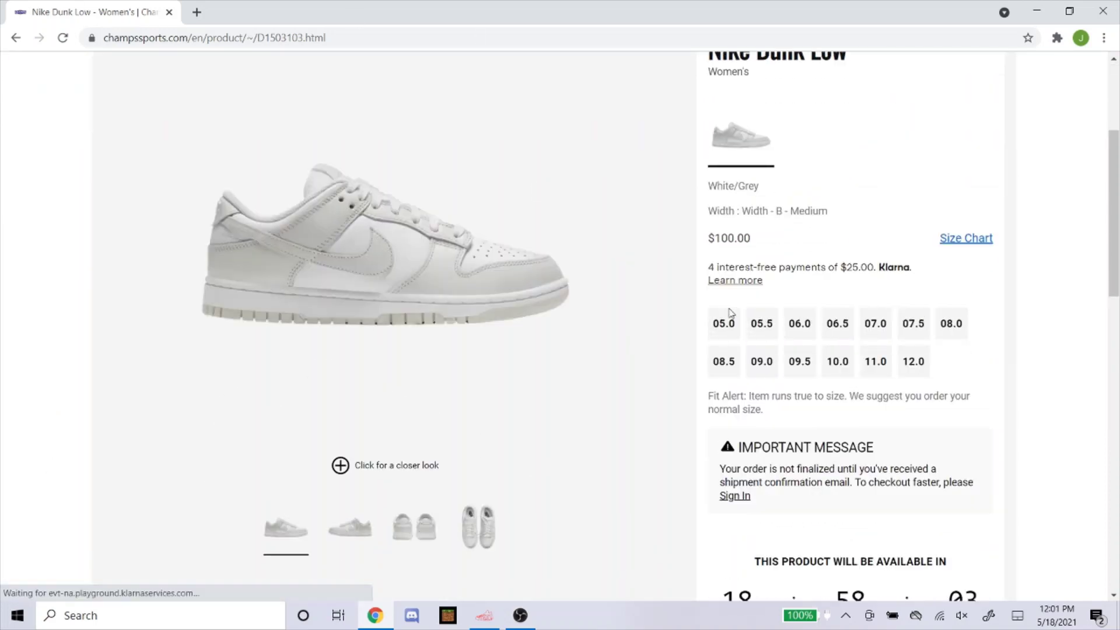
pyautogui.scroll(-9, 728, 339)
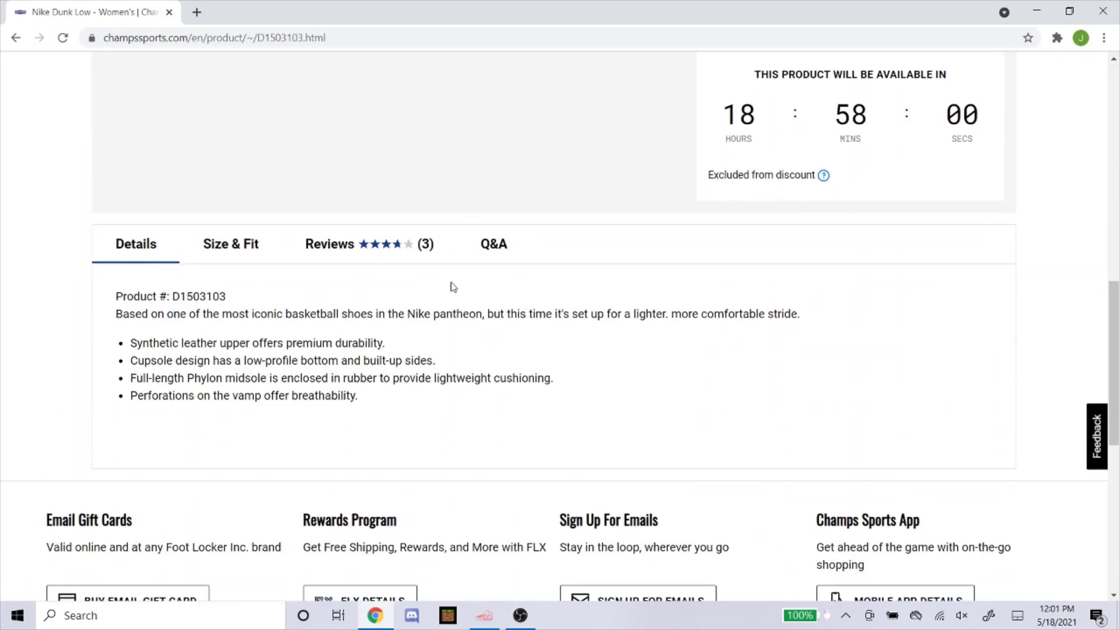
pyautogui.doubleClick(214, 296)
pyautogui.rightClick(214, 295)
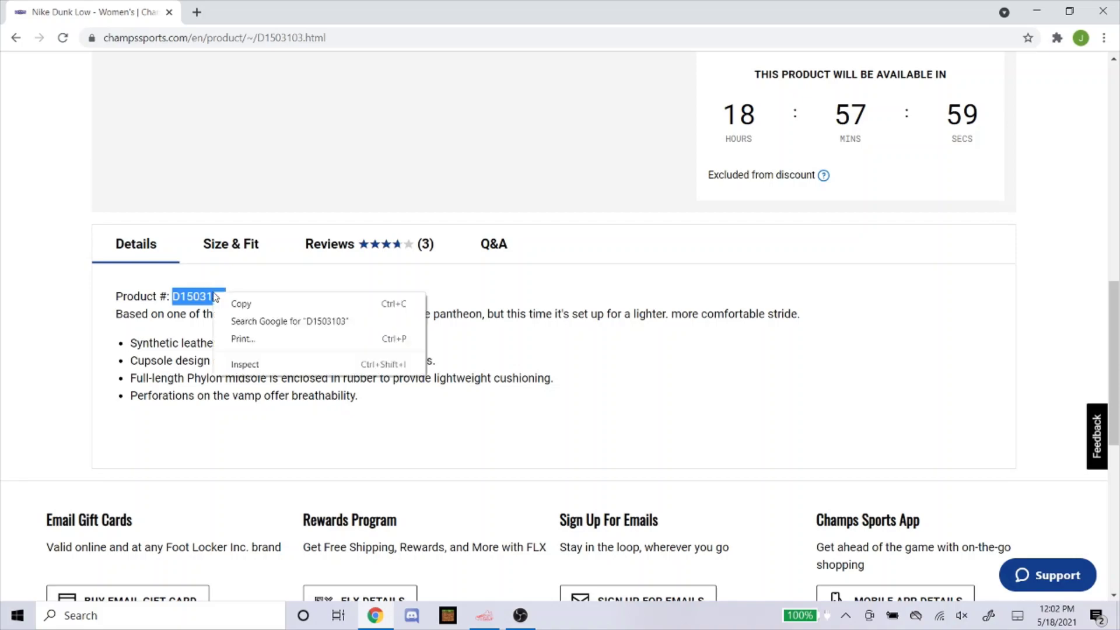
# Copy D1503103 and set the new task's site to ChampsSport
pyautogui.click(245, 302)
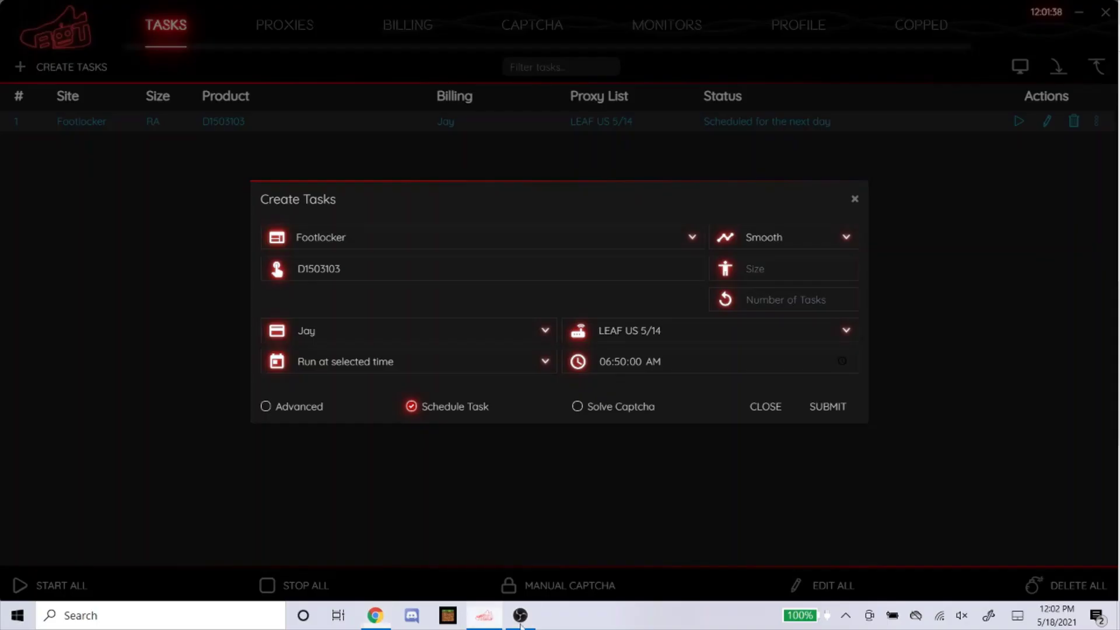
pyautogui.click(484, 615)
pyautogui.doubleClick(371, 274)
pyautogui.click(357, 248)
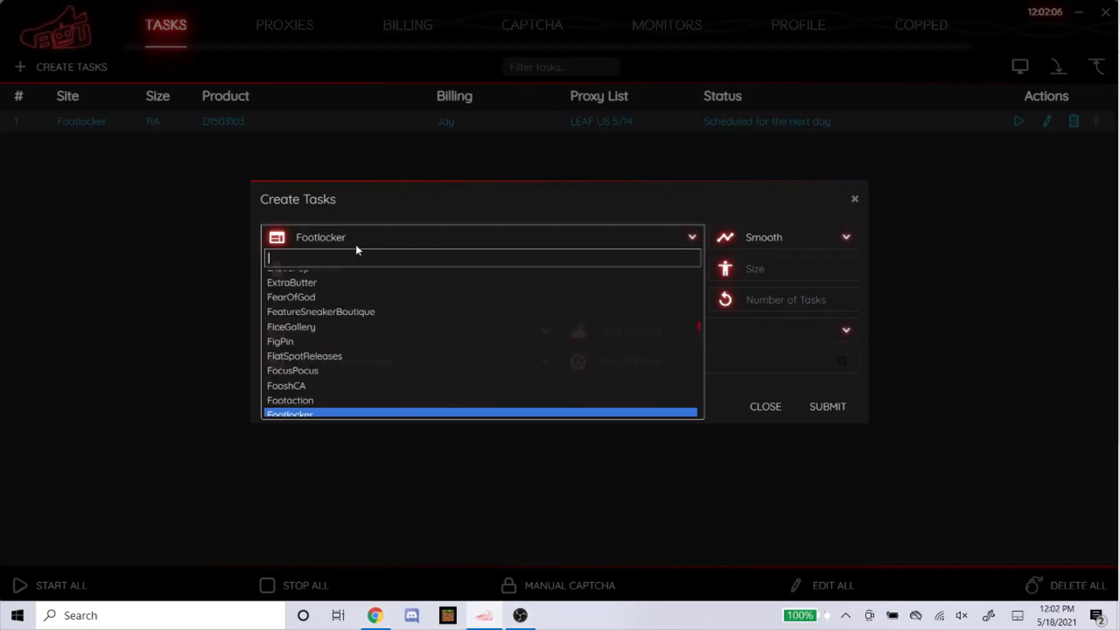
pyautogui.write('champs')
pyautogui.press('Return')
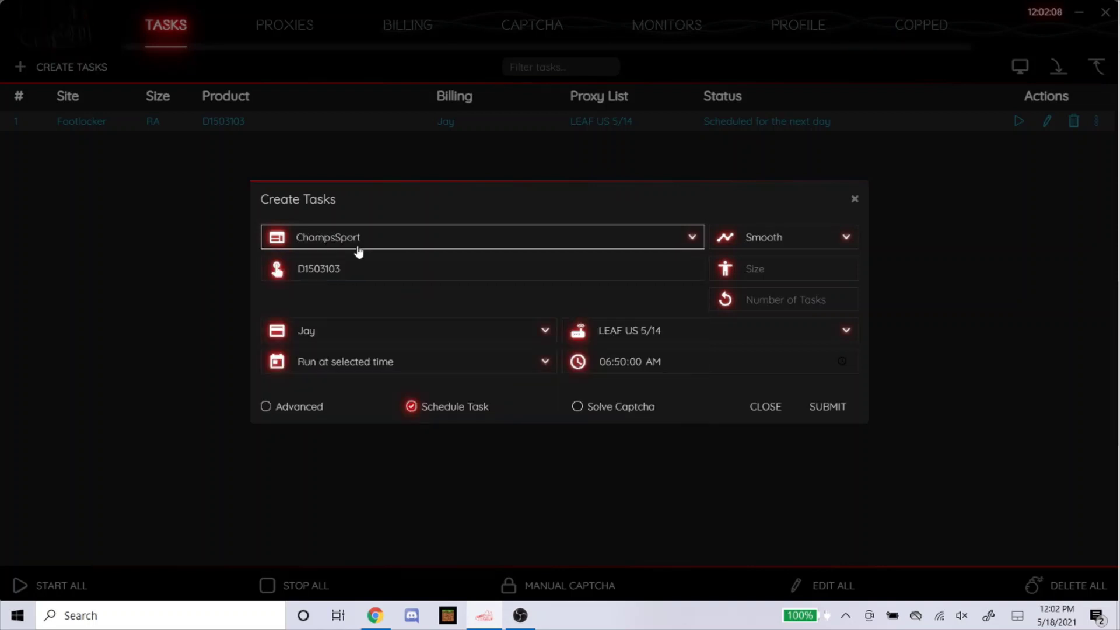
# Replace the old product value with the pasted D1503103
pyautogui.doubleClick(586, 260)
pyautogui.press('BackSpace')
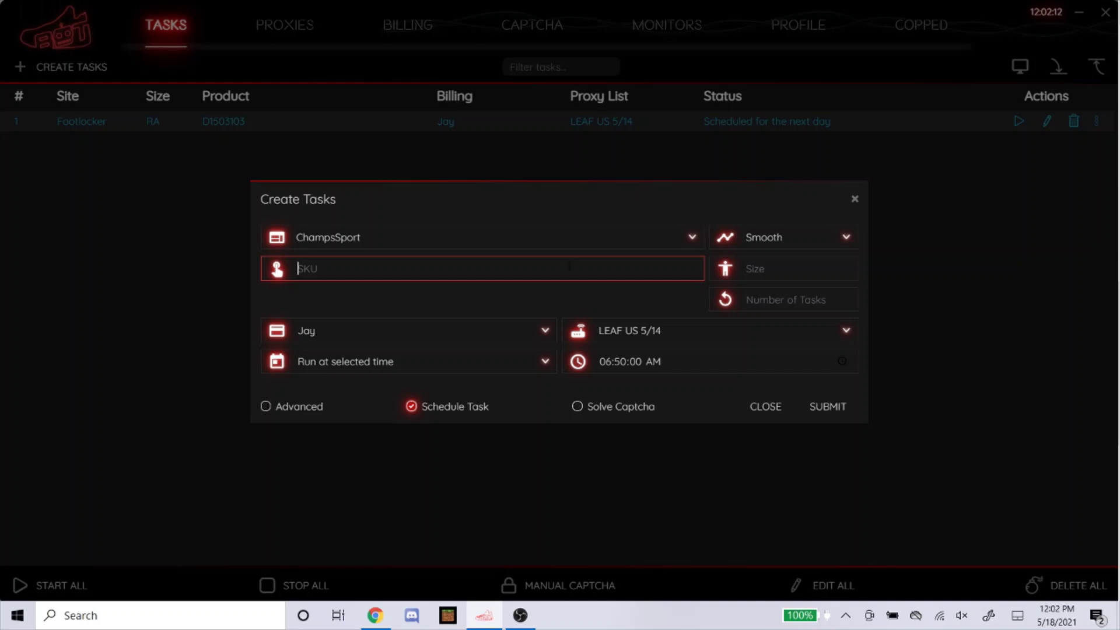
pyautogui.rightClick(572, 270)
pyautogui.click(589, 292)
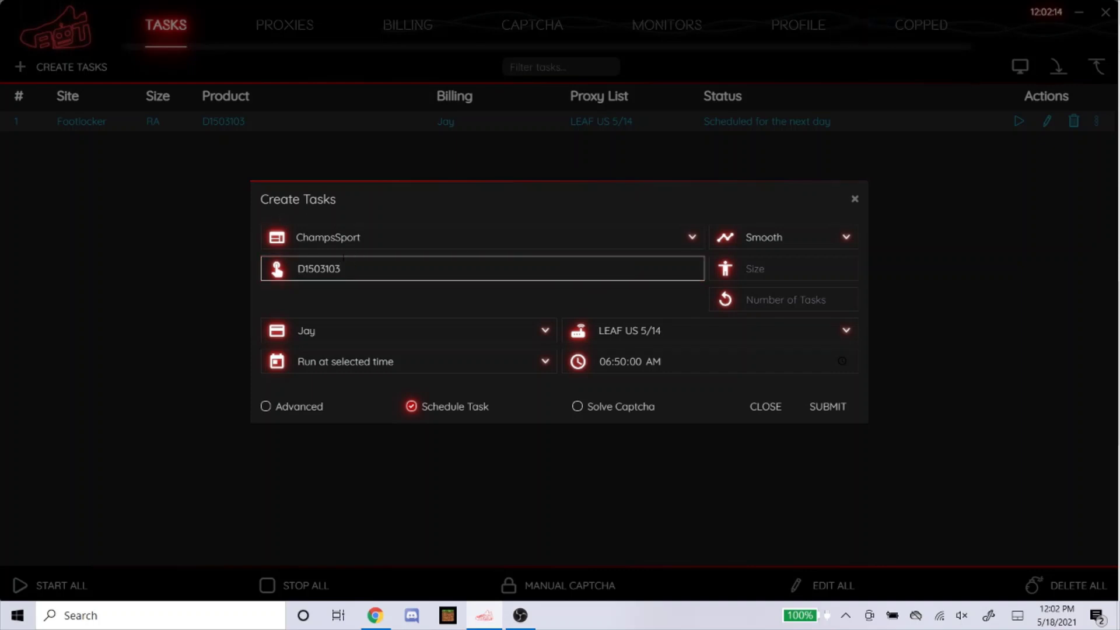
pyautogui.click(793, 274)
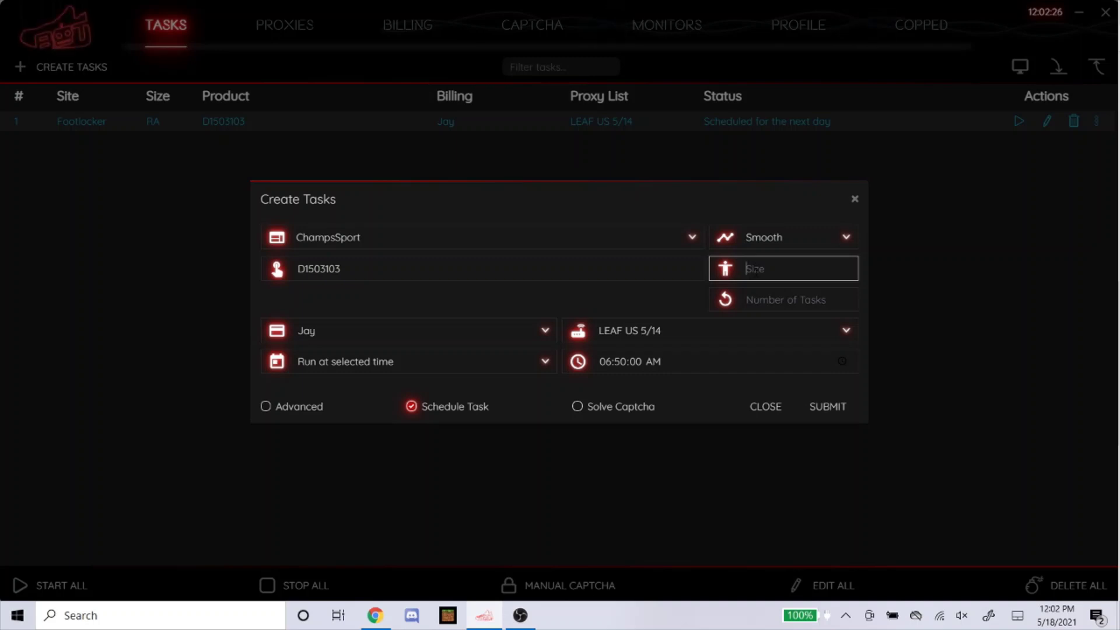
# Use the jeru 5/6 static proxy list and submit the ChampsSport task
pyautogui.click(642, 330)
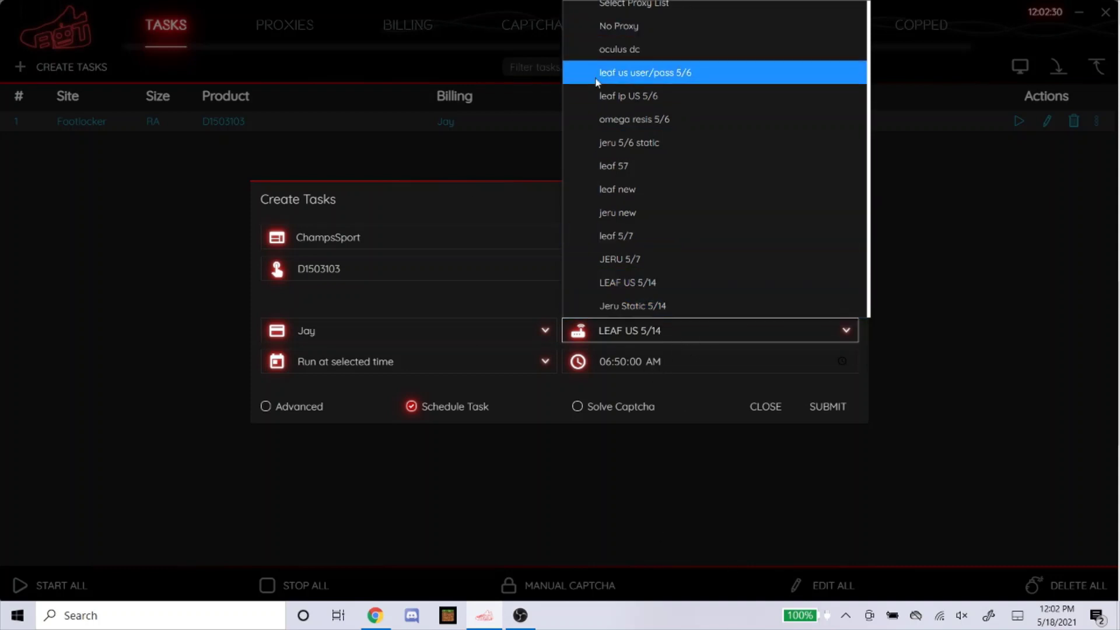
pyautogui.click(620, 144)
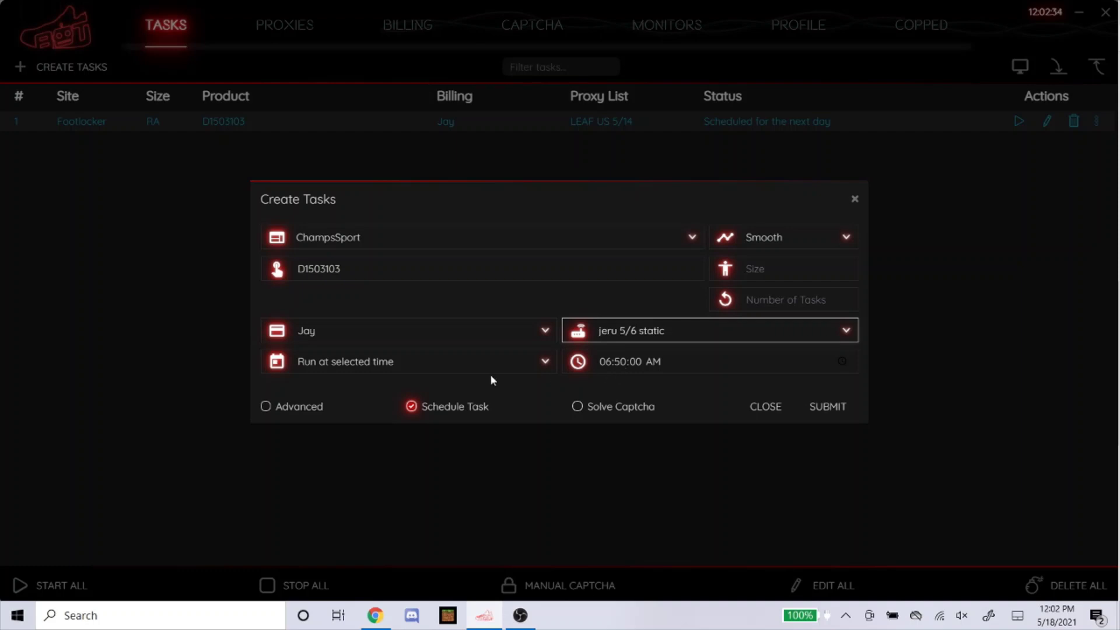
pyautogui.click(826, 407)
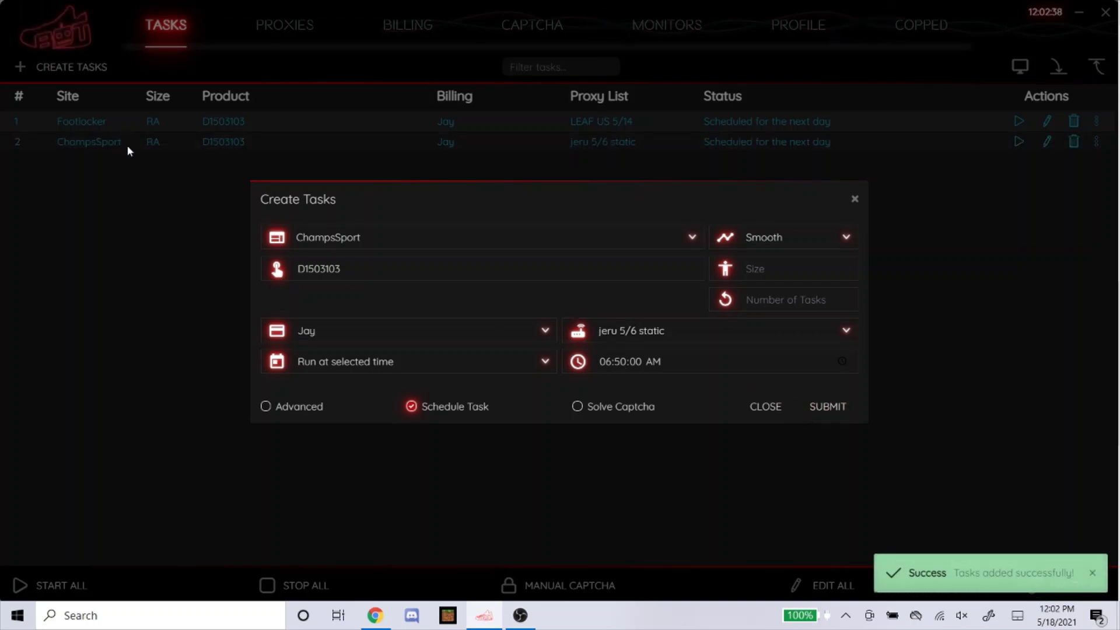
# Set the next task's site to ShoePalace with Cyborg3.0 checkout mode
pyautogui.click(387, 234)
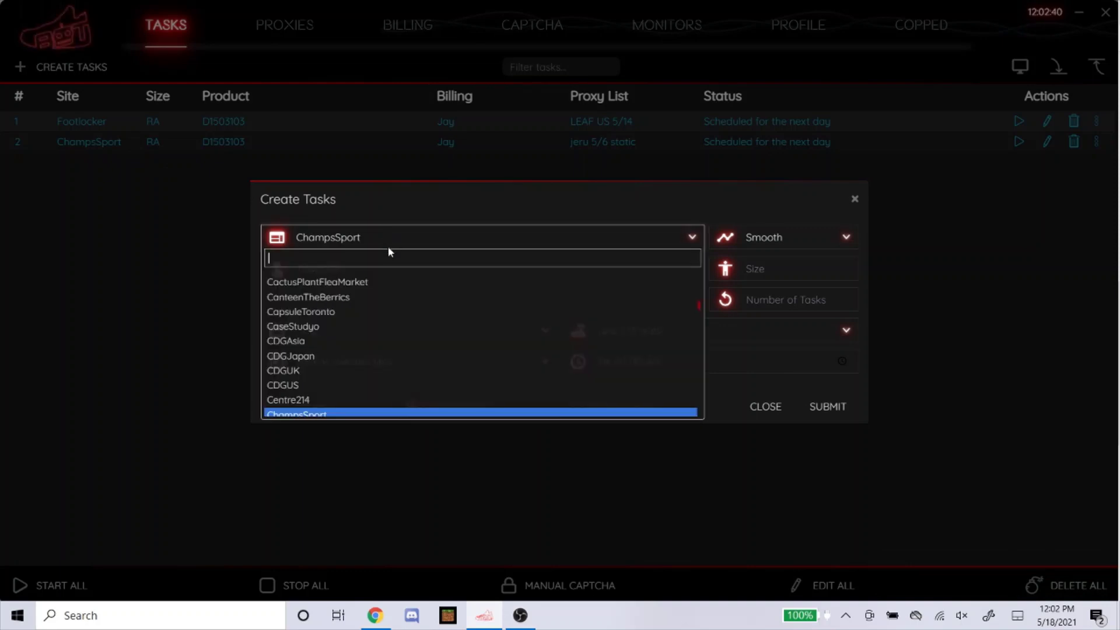
pyautogui.write('shoepa')
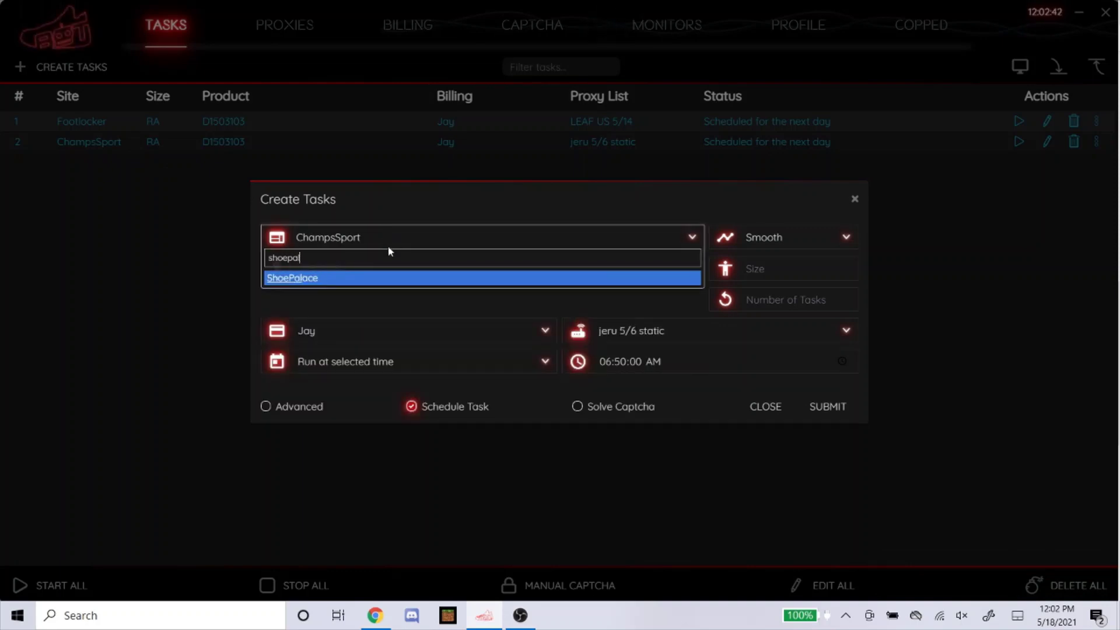
pyautogui.press('Return')
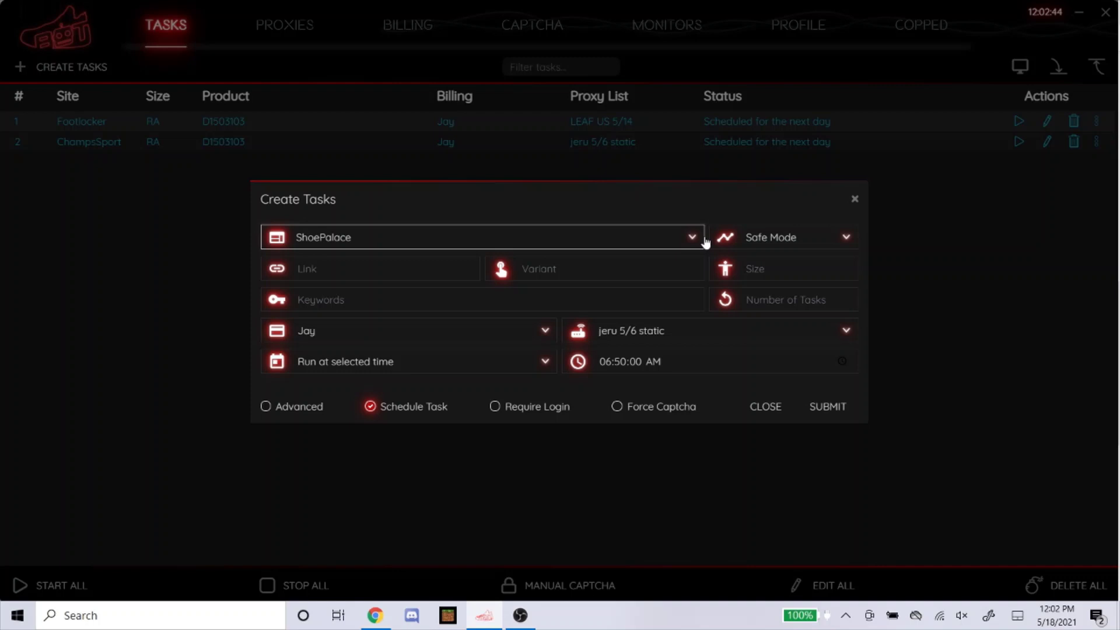
pyautogui.click(778, 235)
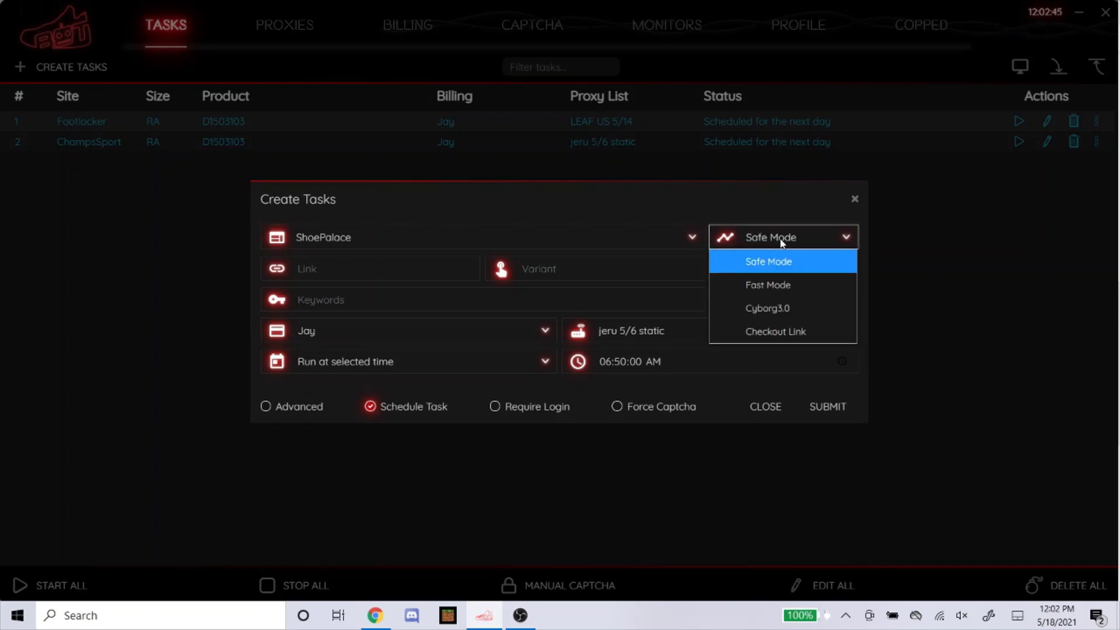
pyautogui.click(783, 312)
pyautogui.click(378, 266)
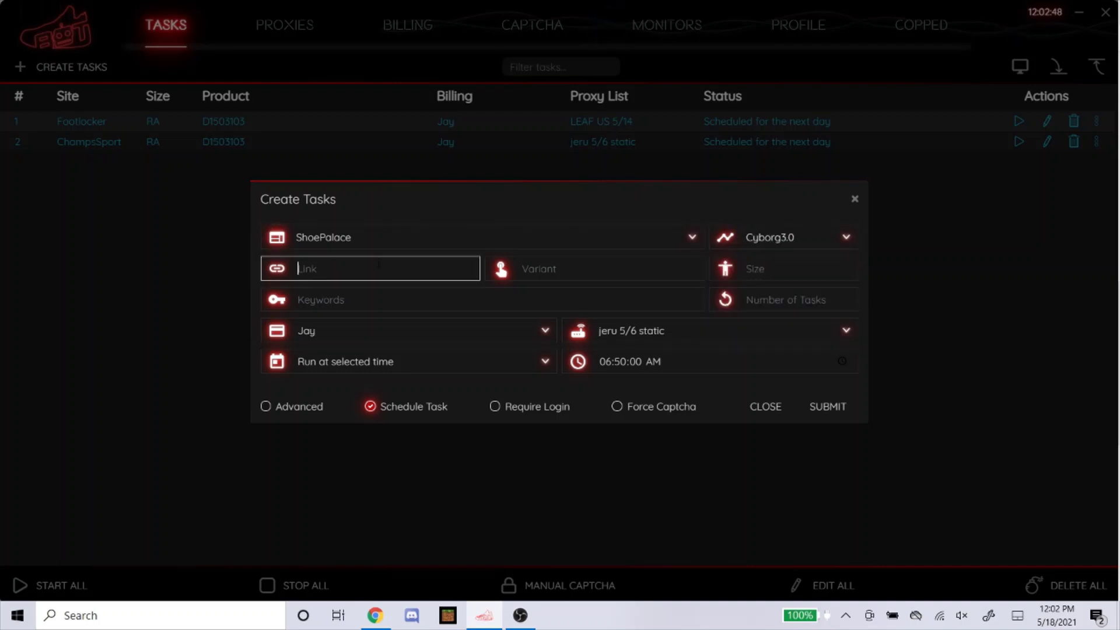
pyautogui.click(374, 616)
# Go to Shoe Palace's releases and open the Dunk Low Photon Dust product page
pyautogui.click(521, 45)
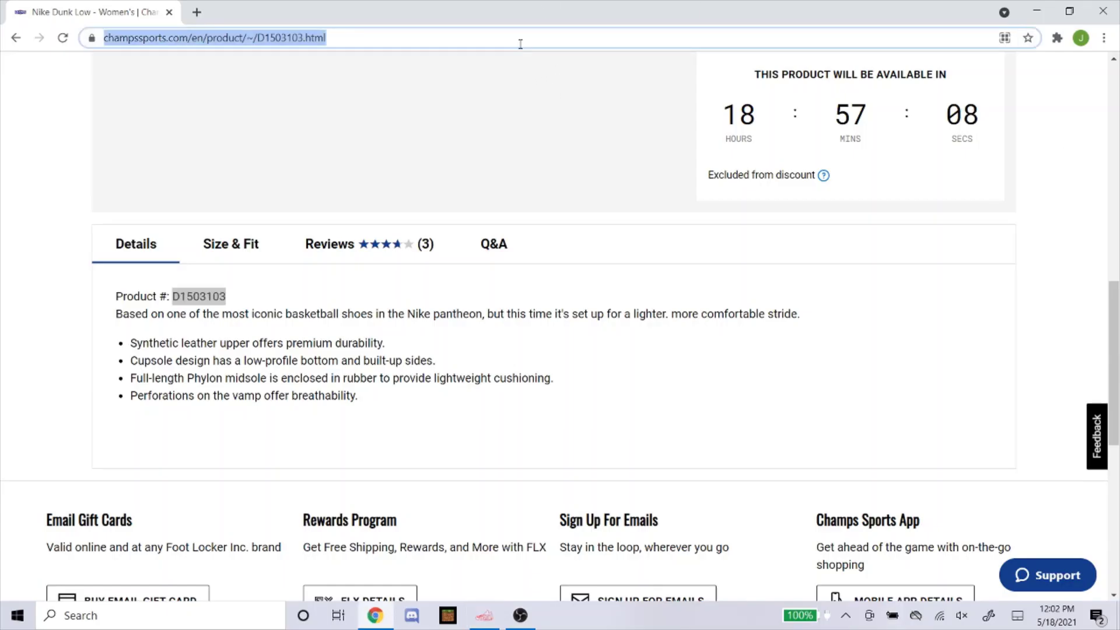
pyautogui.write('shoe')
pyautogui.press('BackSpace')
pyautogui.press('BackSpace')
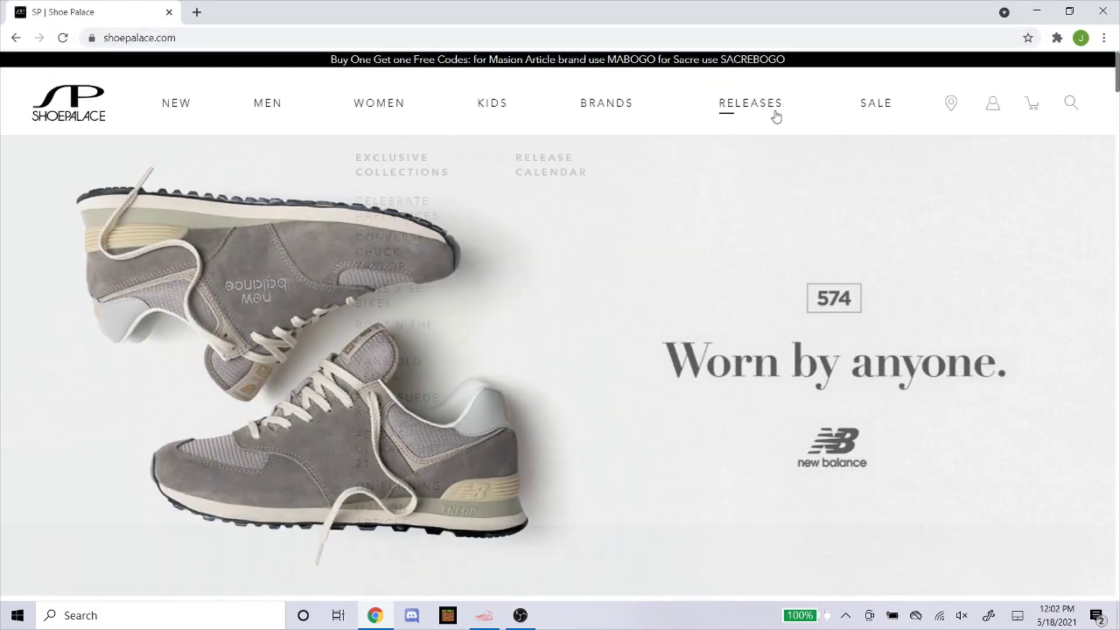
pyautogui.click(717, 110)
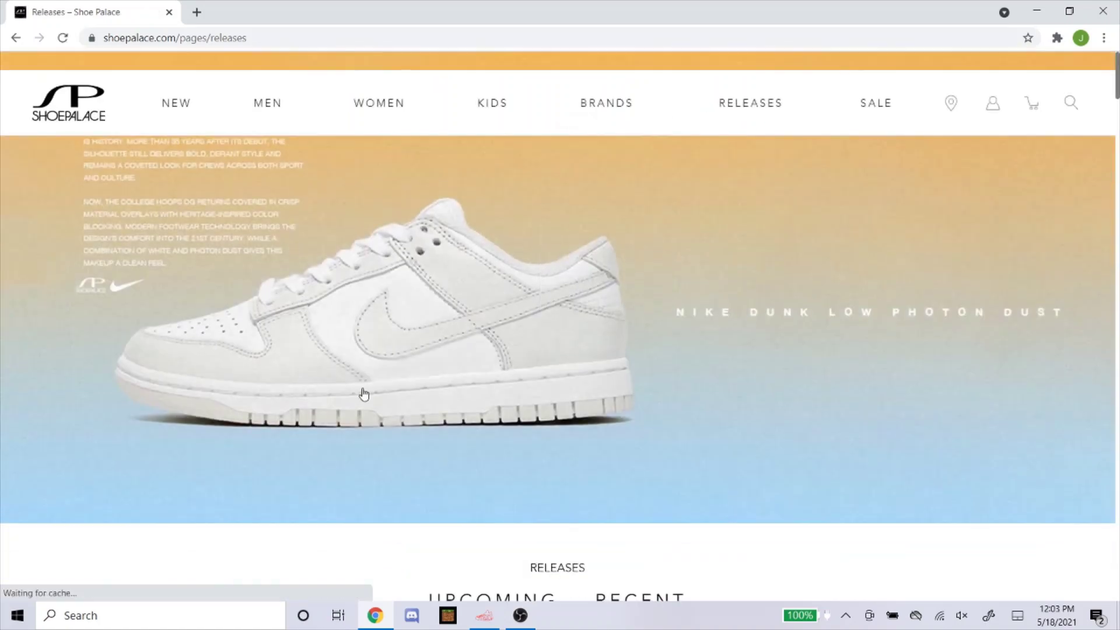
pyautogui.scroll(-10, 525, 315)
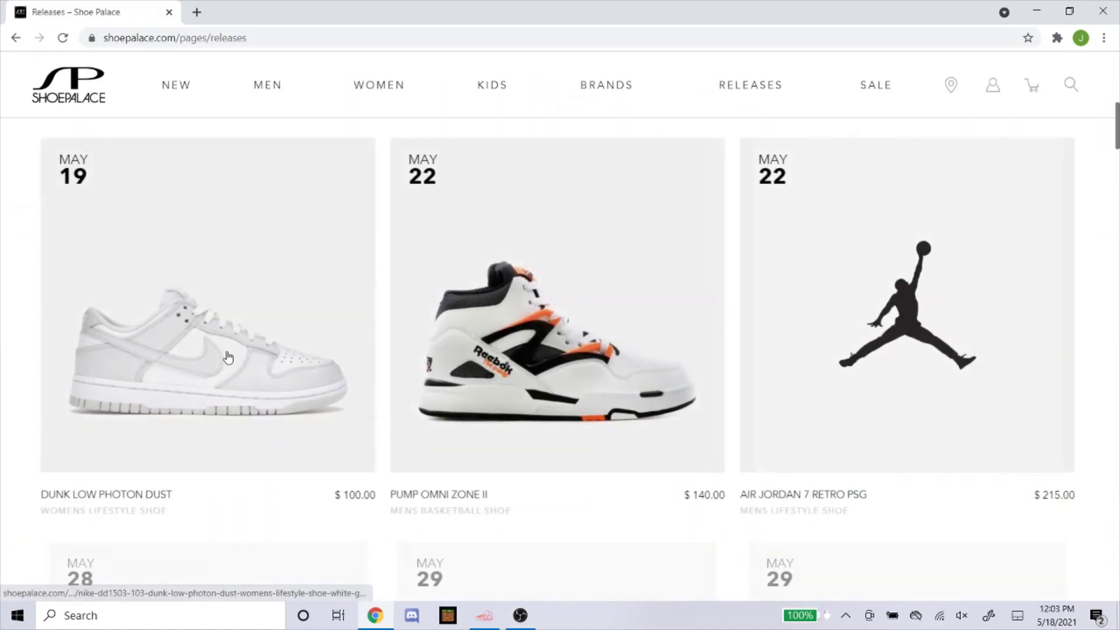
pyautogui.scroll(-3, 227, 357)
pyautogui.click(192, 243)
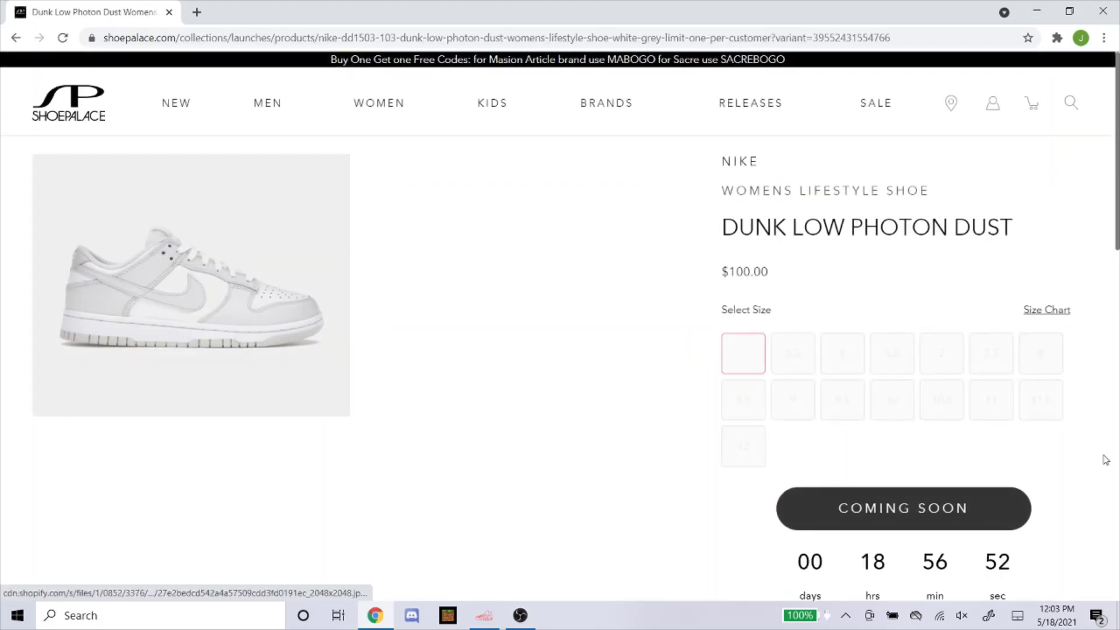
# Copy the Dunk Low Photon Dust page URL and return to NSB
pyautogui.scroll(-4, 752, 358)
pyautogui.scroll(4, 419, 204)
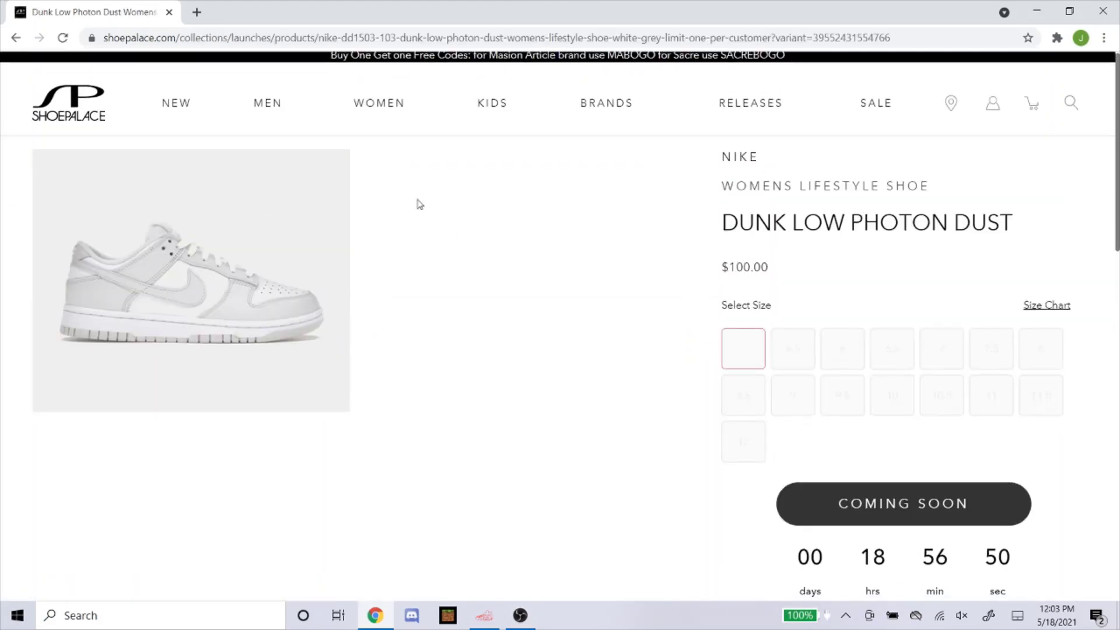
pyautogui.click(308, 37)
pyautogui.rightClick(311, 39)
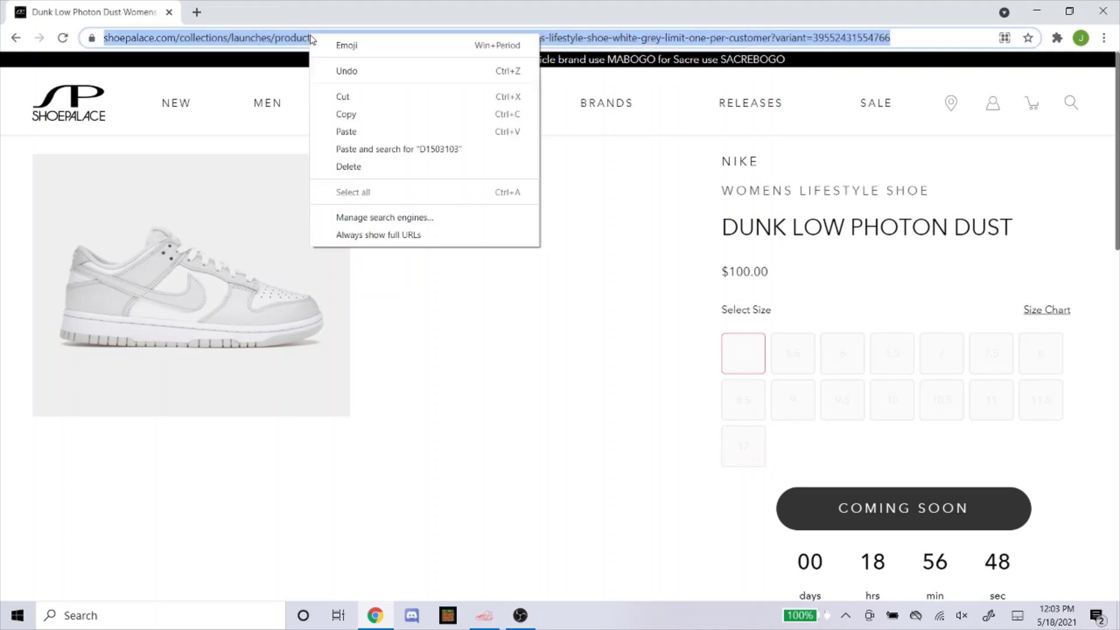
pyautogui.click(363, 115)
pyautogui.click(499, 313)
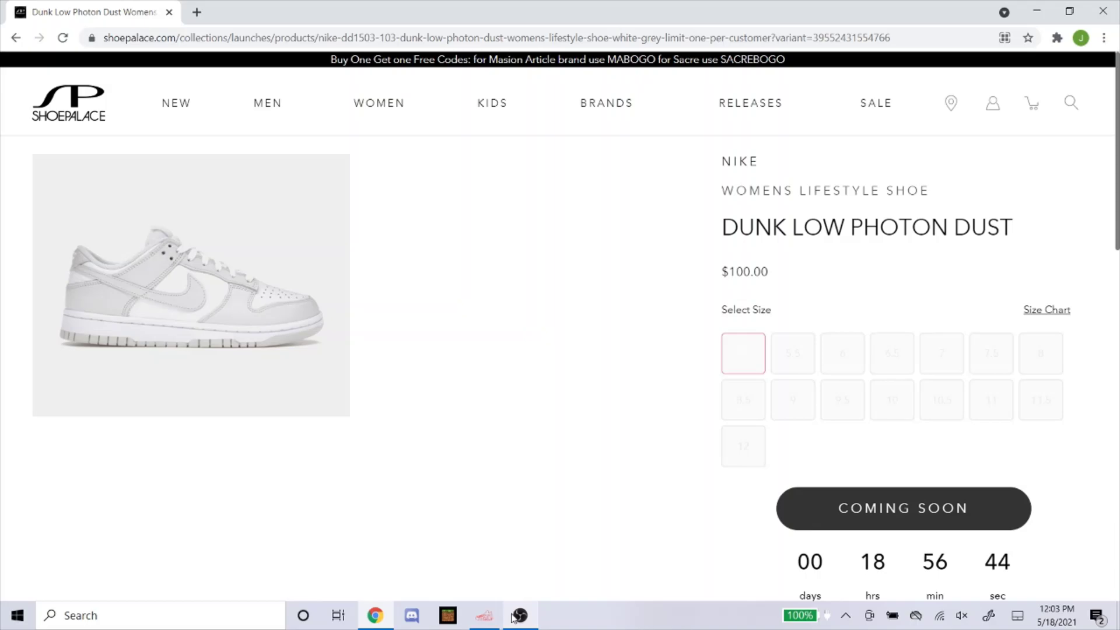
pyautogui.click(486, 616)
# Paste the Dunk Low Photon Dust URL into the ShoePalace task's Link field
pyautogui.rightClick(402, 275)
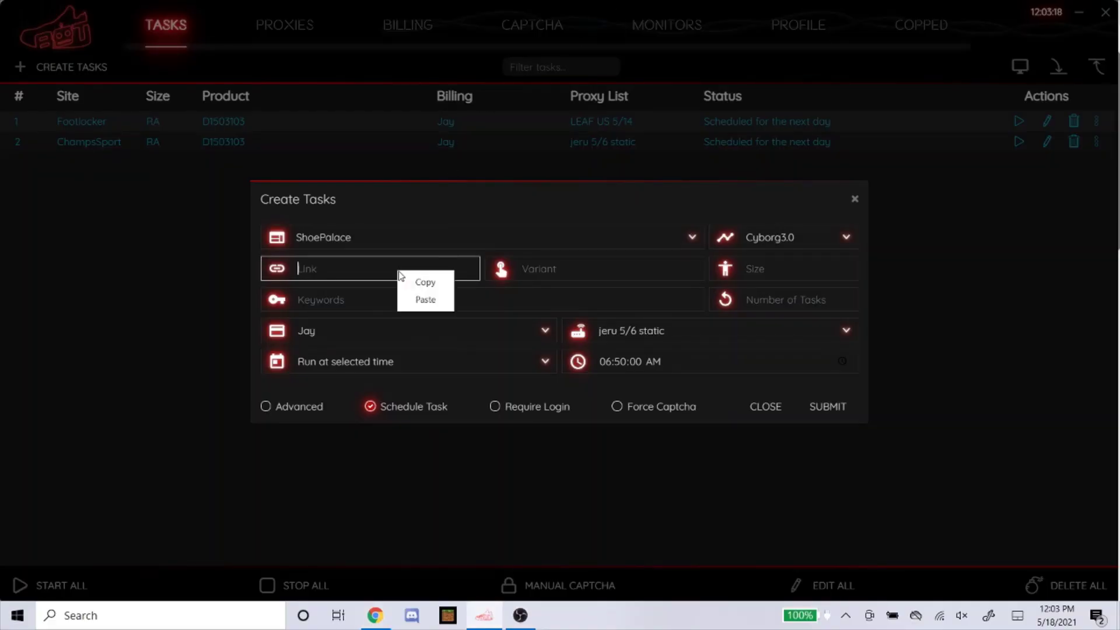
pyautogui.click(419, 296)
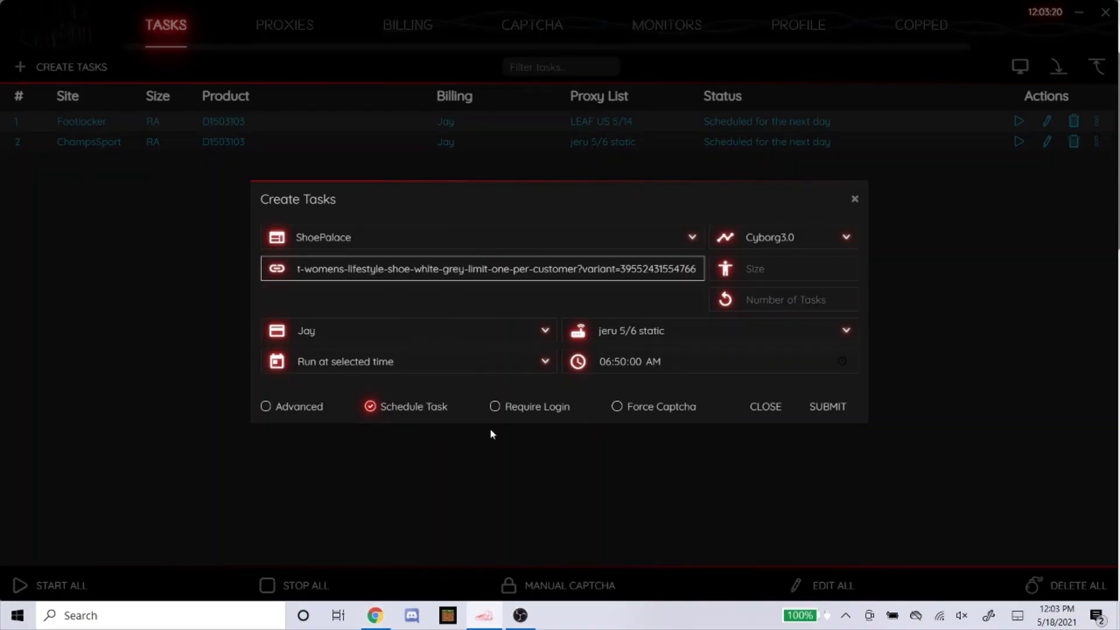
pyautogui.click(375, 615)
pyautogui.scroll(-3, 712, 365)
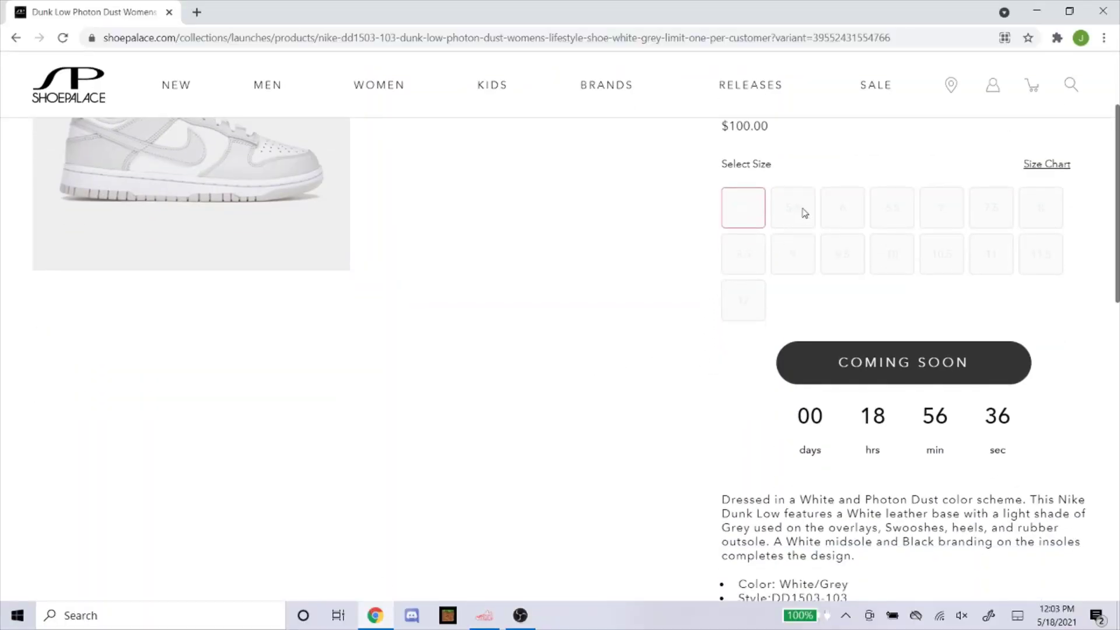
pyautogui.click(485, 613)
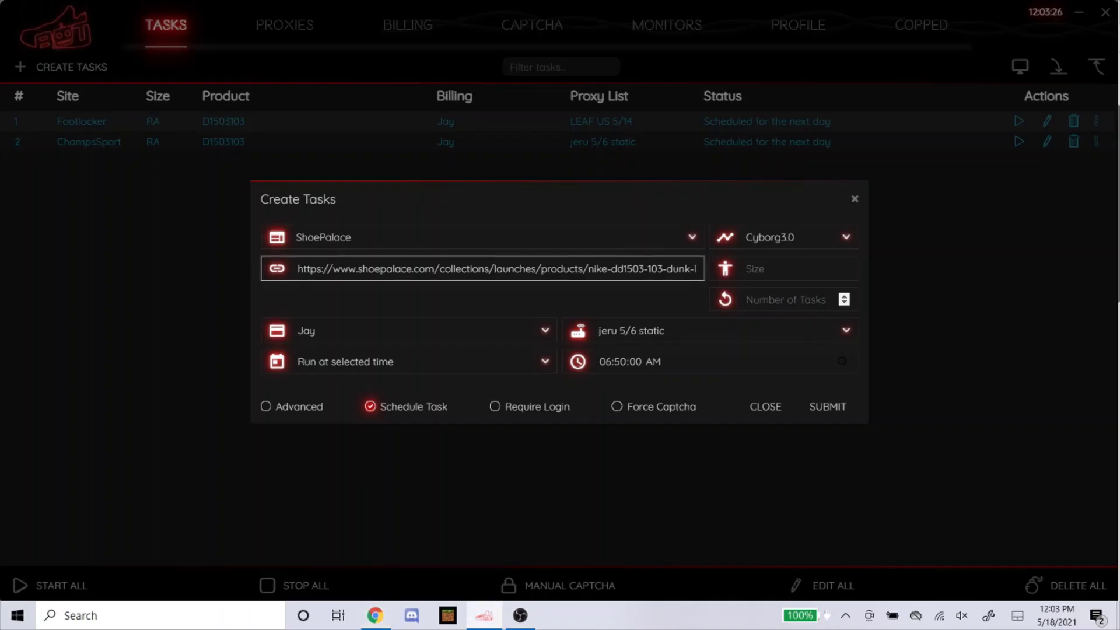
# Set the ShoePalace task's proxy list to No Proxy
pyautogui.click(793, 270)
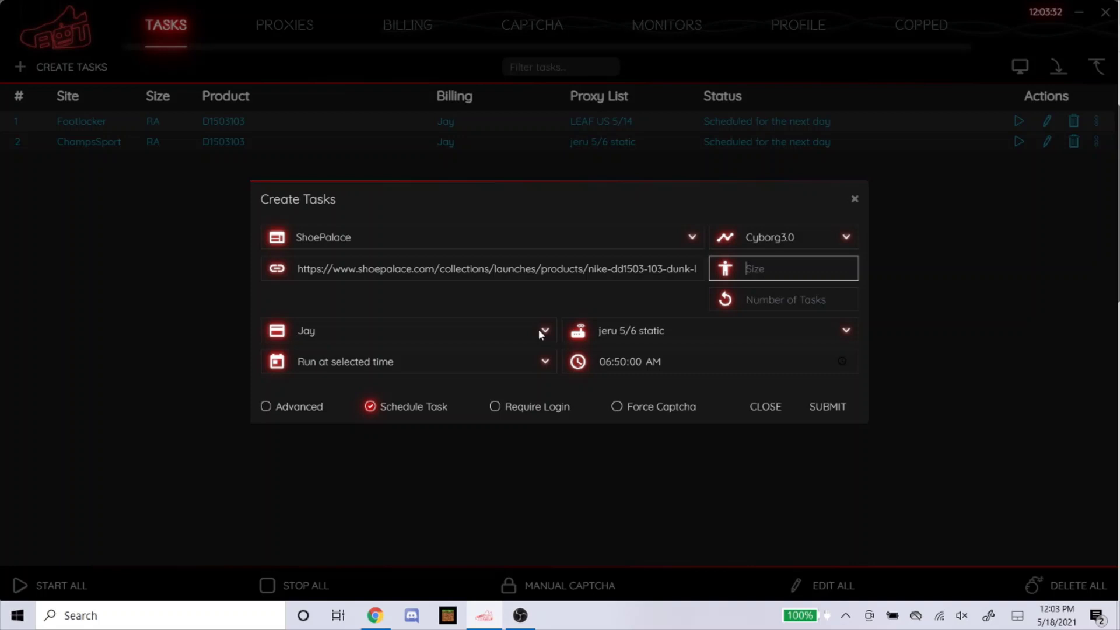
pyautogui.click(651, 331)
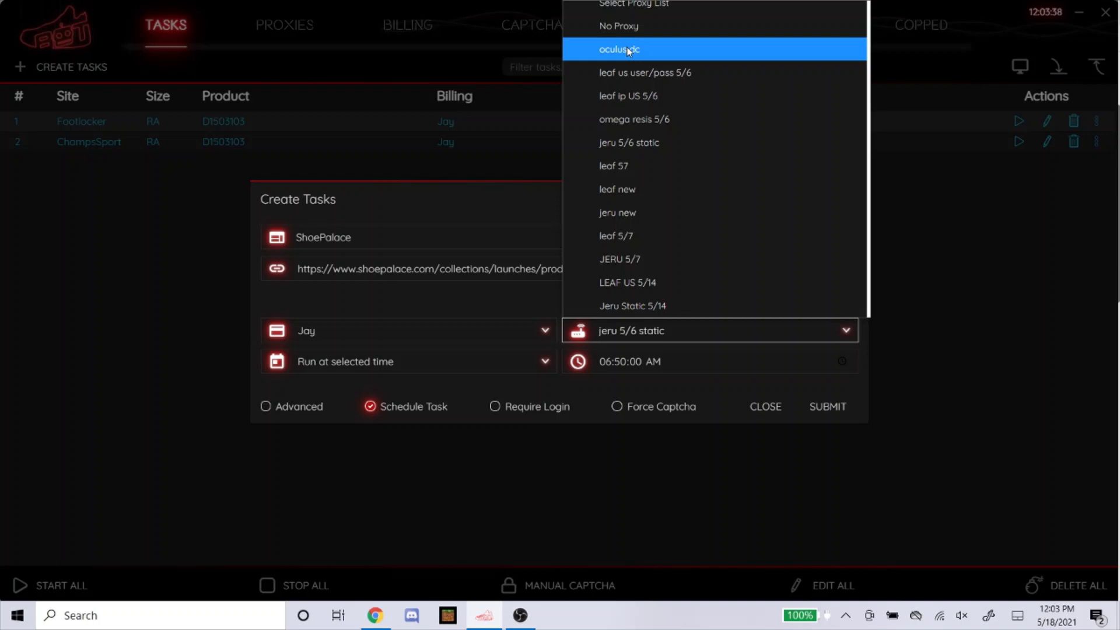
pyautogui.click(672, 30)
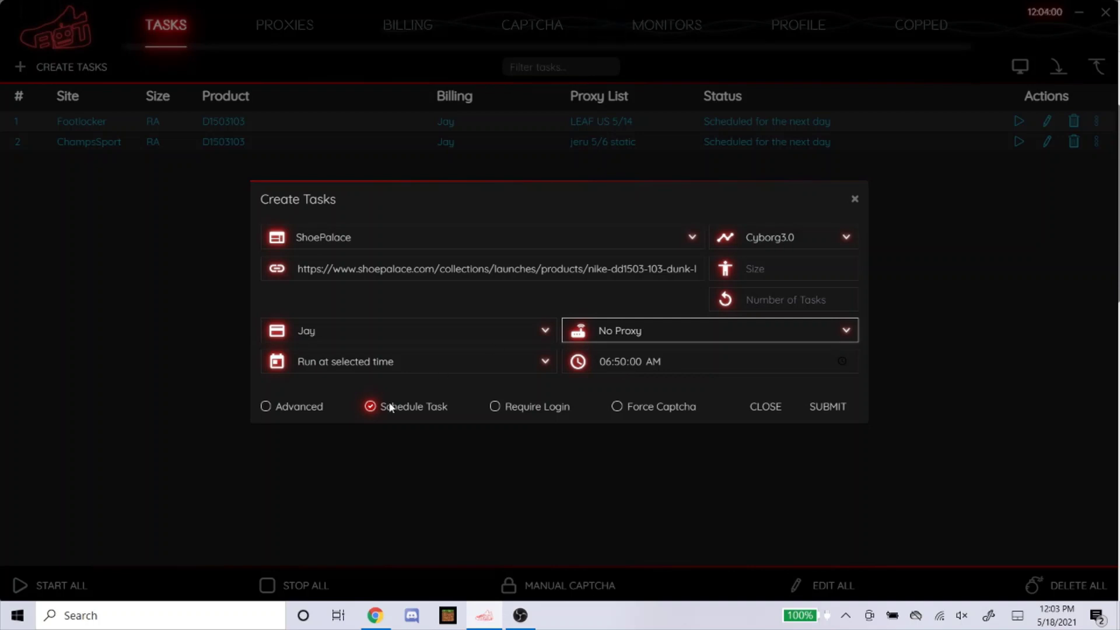
# Set the Monitor and Restock timeouts to 3000 ms and enable Force Captcha
pyautogui.click(297, 407)
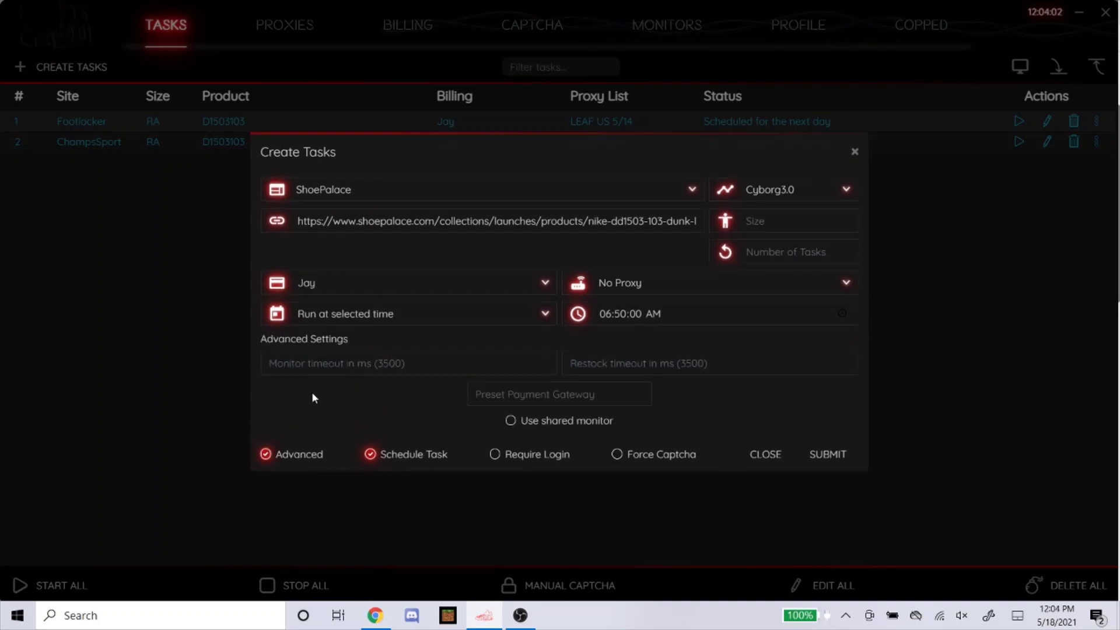
pyautogui.click(321, 368)
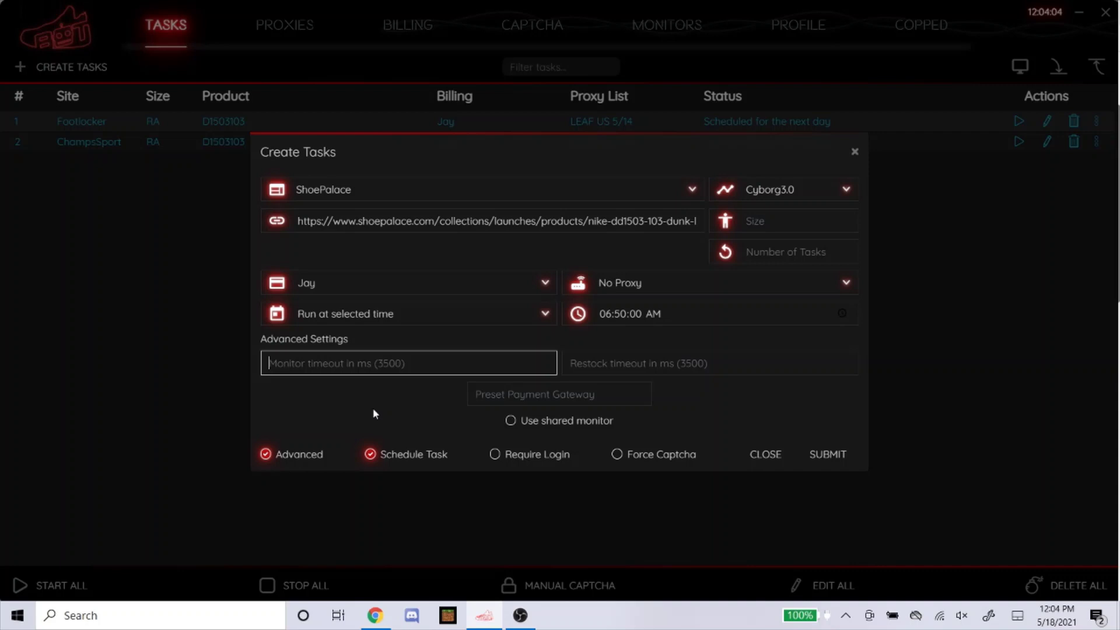
pyautogui.write('3000')
pyautogui.press('Tab')
pyautogui.write('3000')
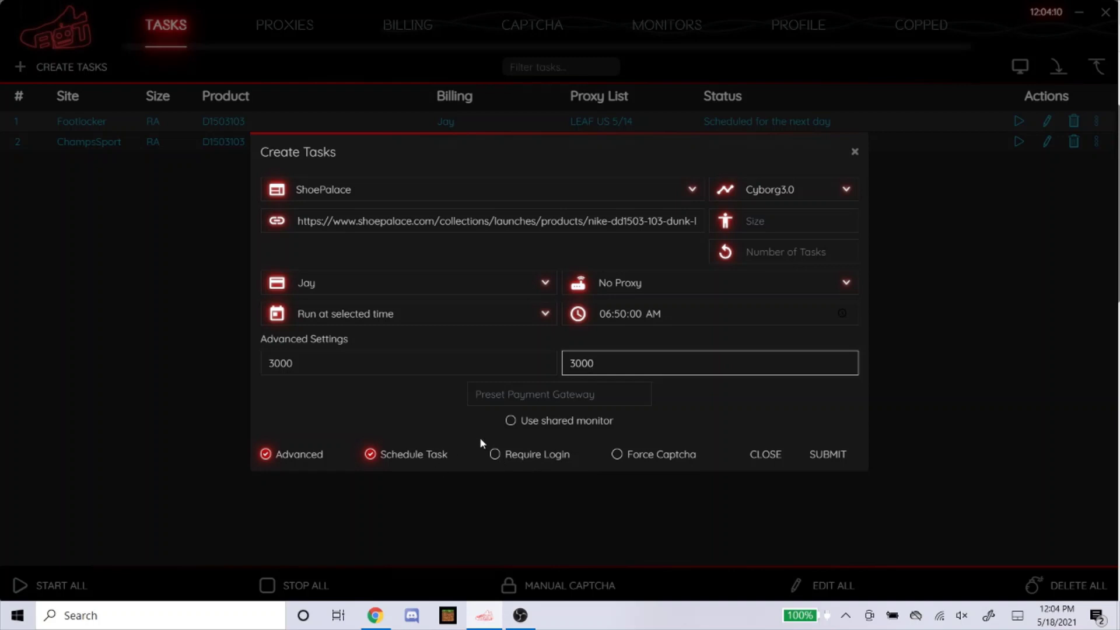
pyautogui.click(669, 456)
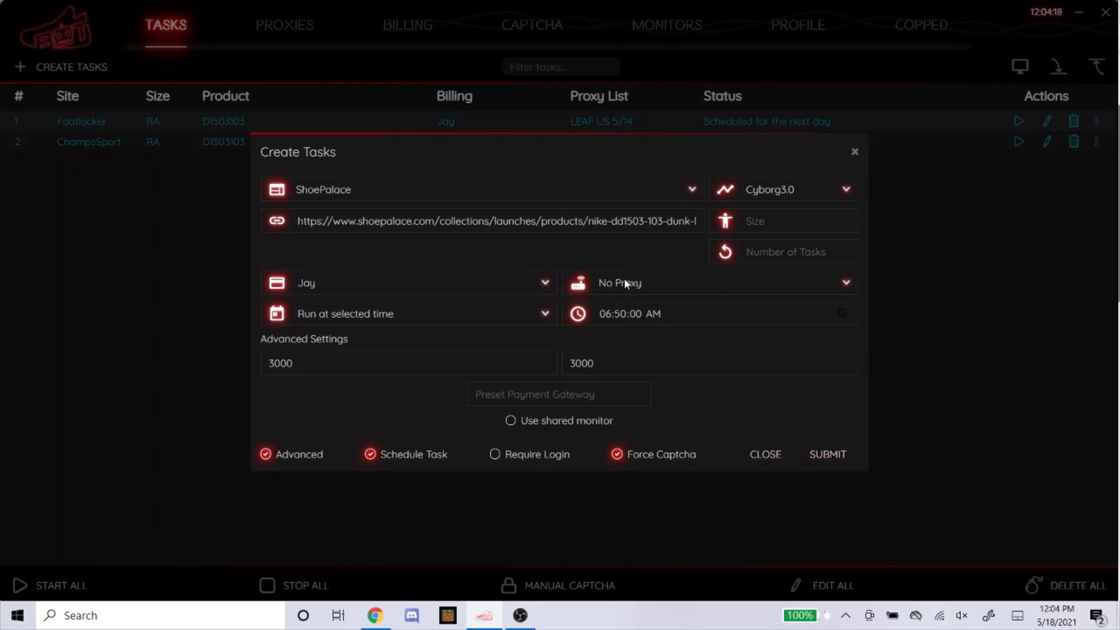
# Submit the ShoePalace task, then add another using oculus dc proxies and the Dad billing profile
pyautogui.click(827, 454)
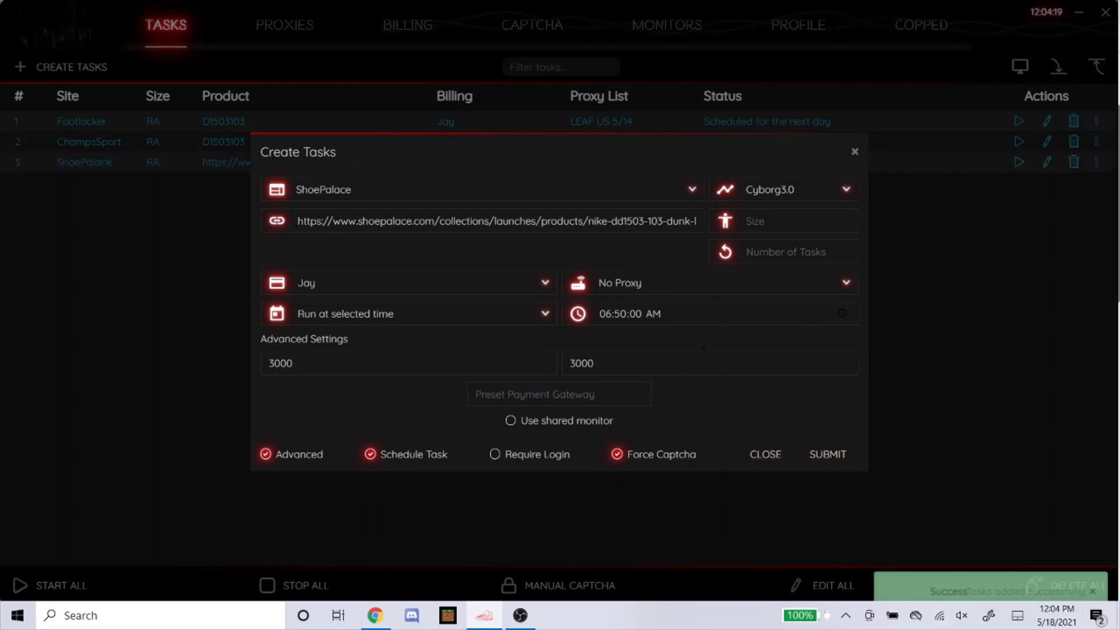
pyautogui.click(659, 291)
pyautogui.click(664, 353)
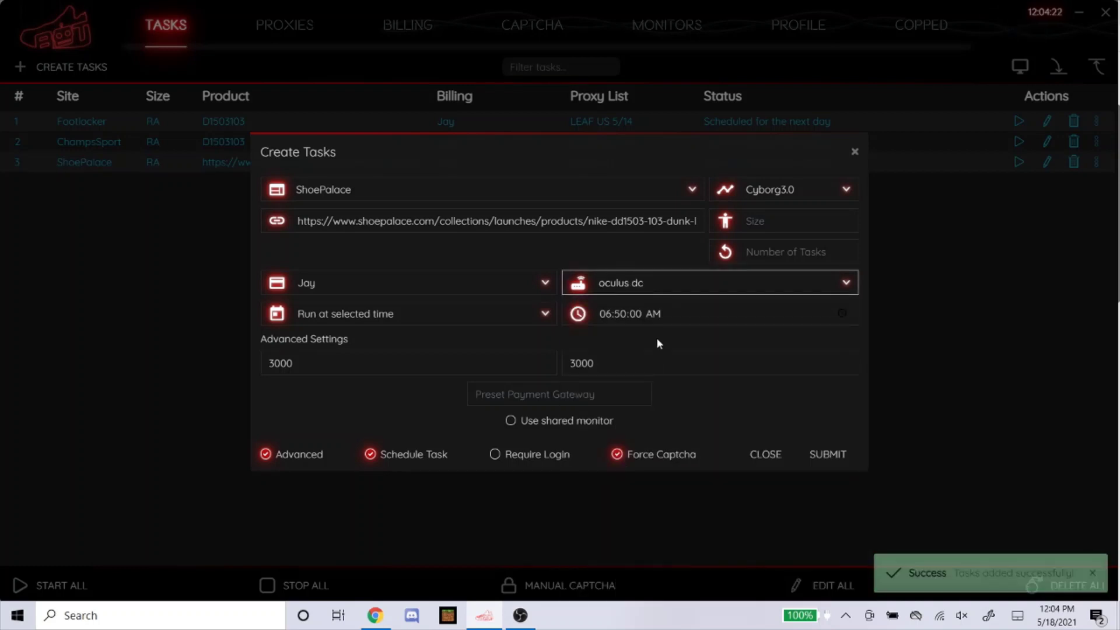
pyautogui.click(504, 283)
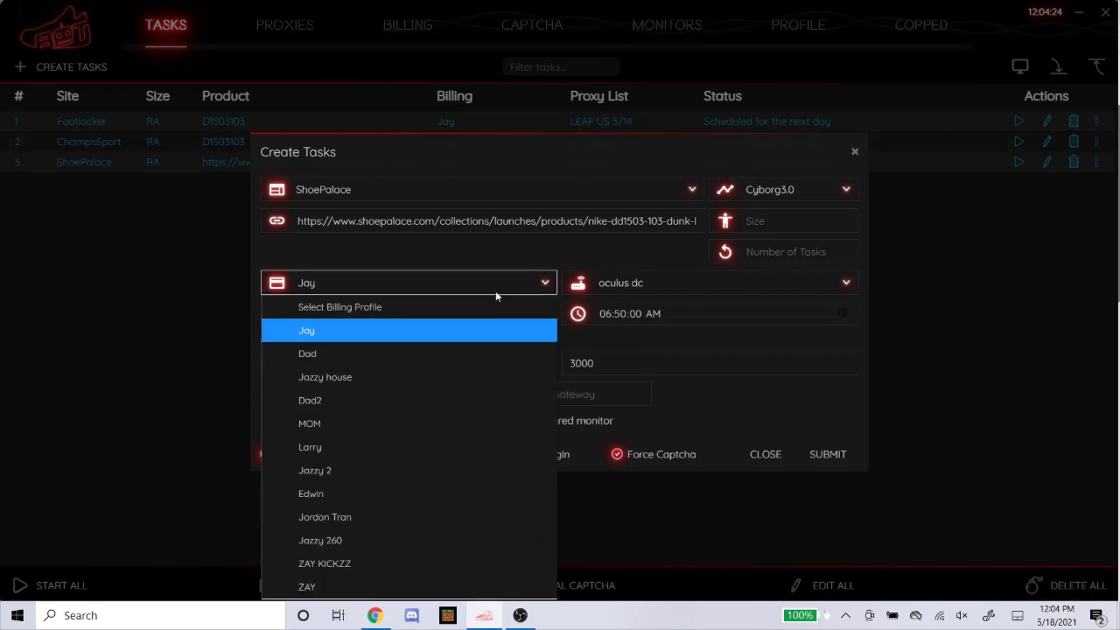
pyautogui.click(465, 351)
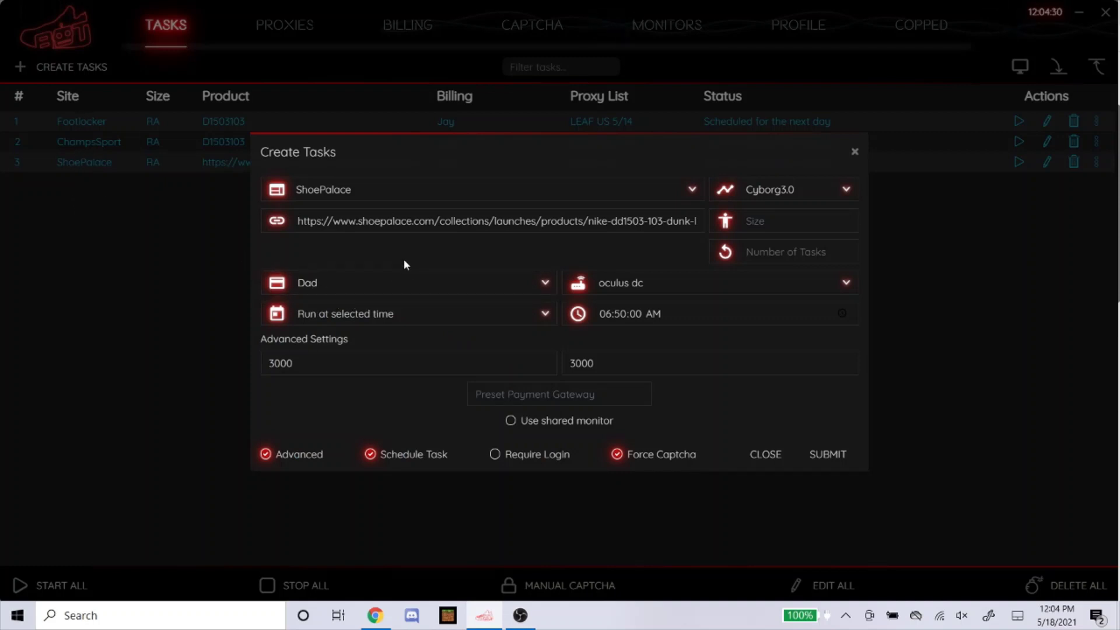
pyautogui.click(828, 455)
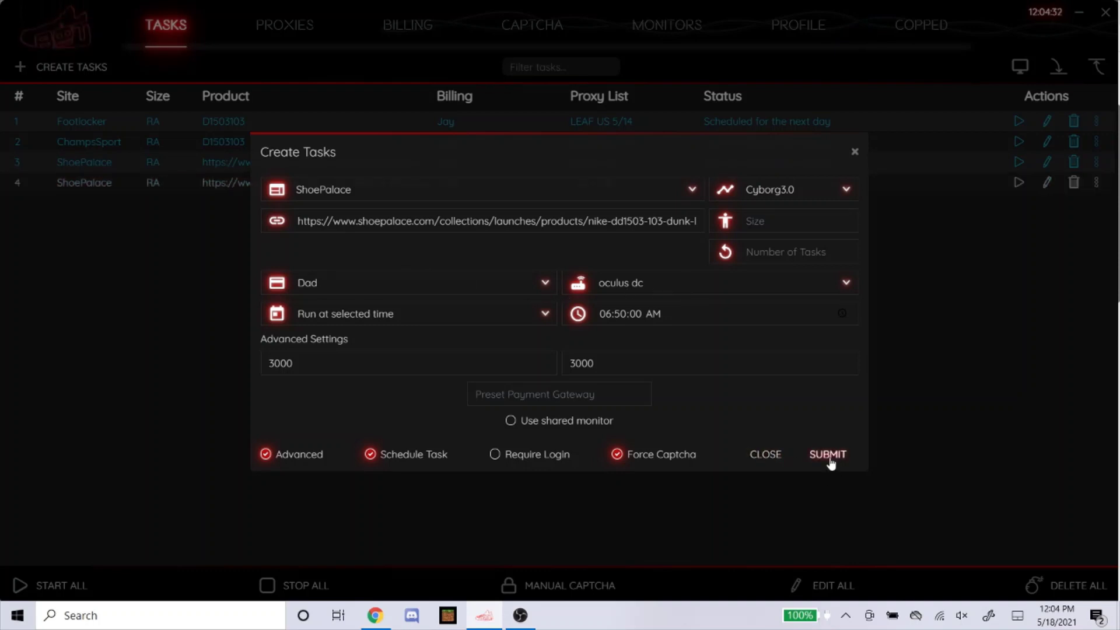
pyautogui.click(757, 453)
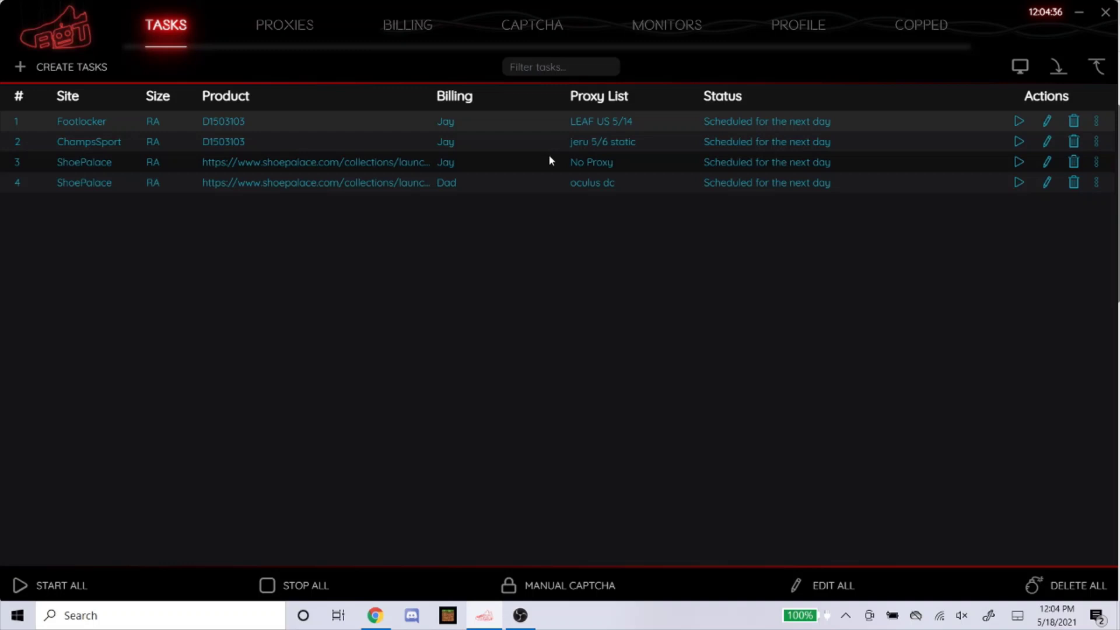
pyautogui.moveTo(613, 184)
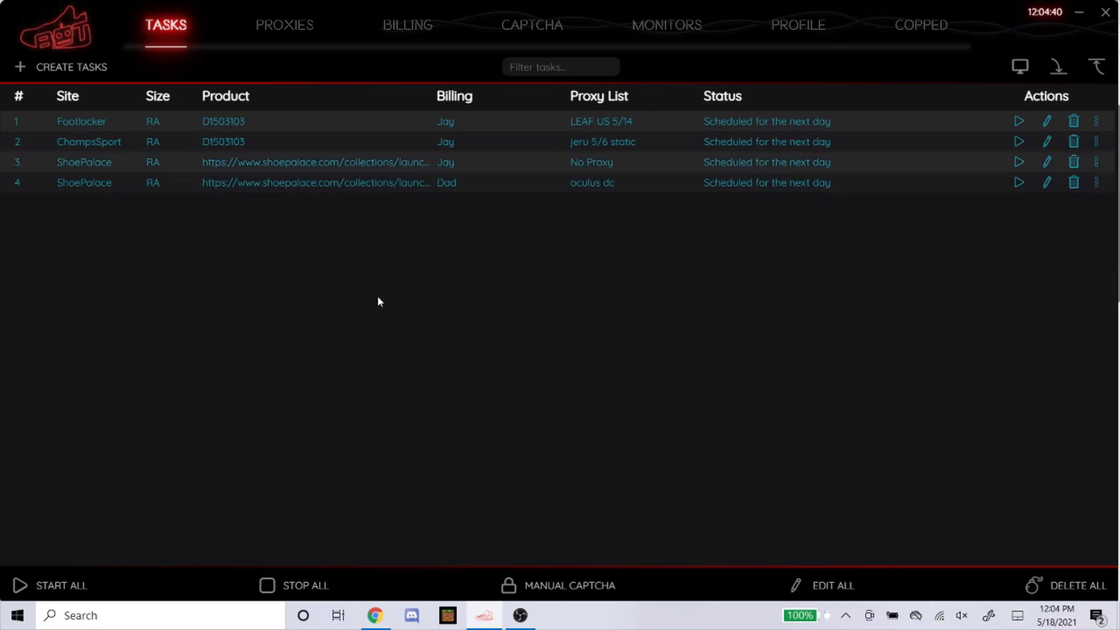
# Start a new task with DTLR as the site, then switch to Chrome and go to dtlr.com
pyautogui.click(72, 70)
pyautogui.click(356, 199)
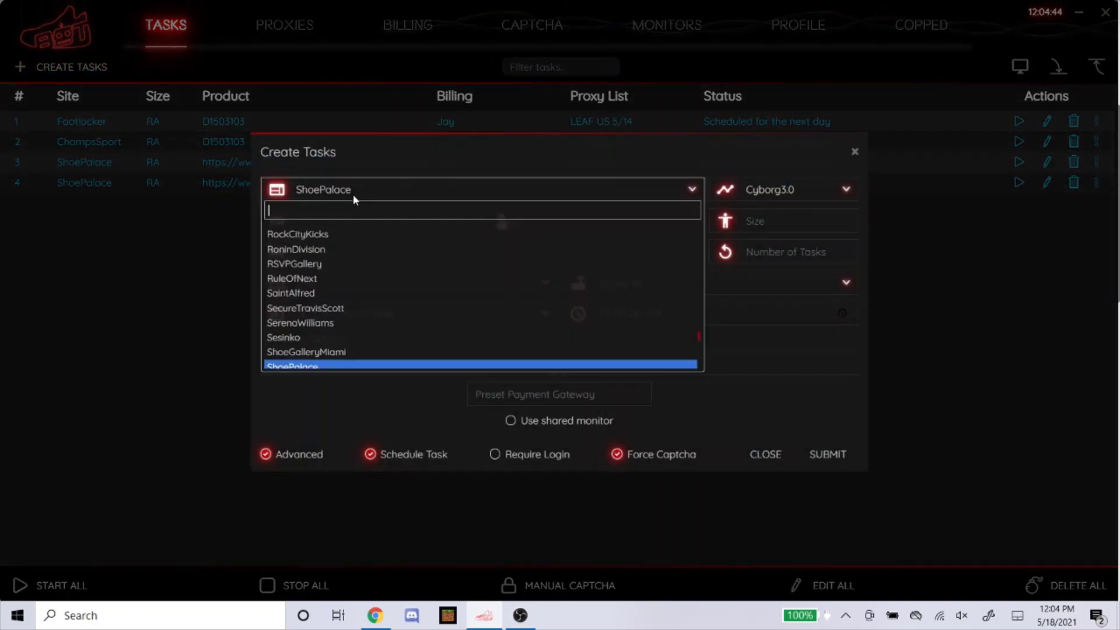
pyautogui.write('dtlr')
pyautogui.press('Return')
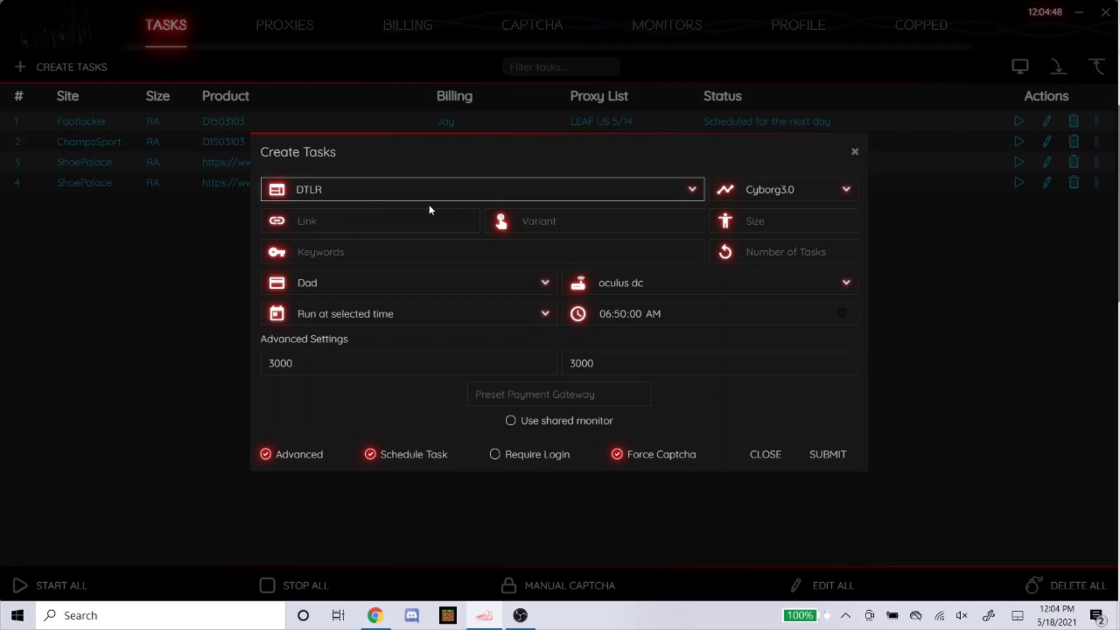
pyautogui.click(334, 256)
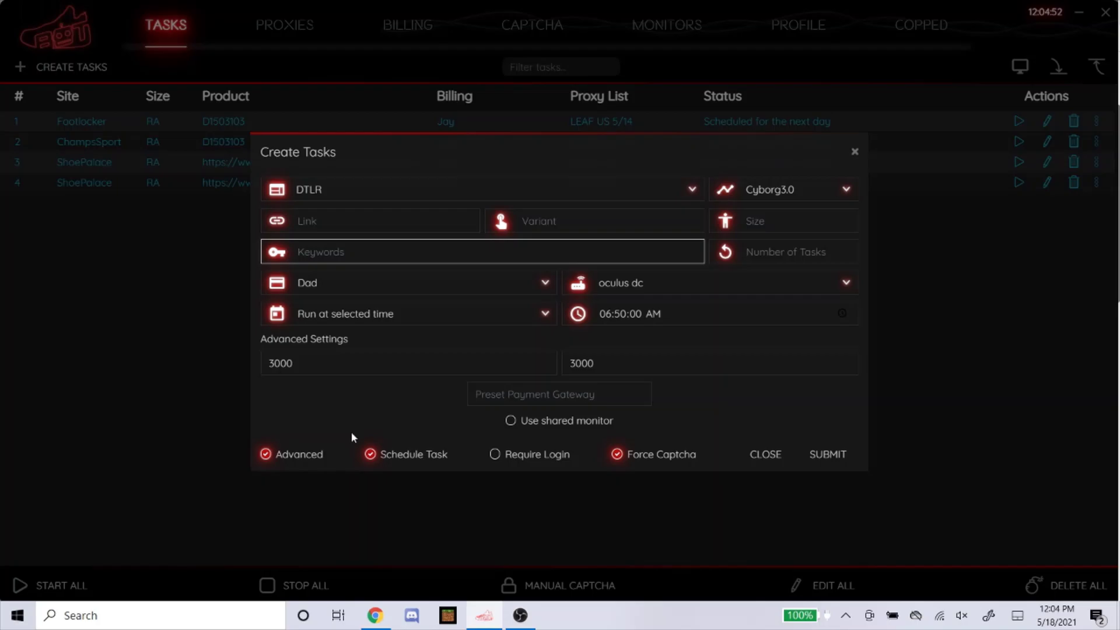
pyautogui.click(375, 616)
pyautogui.click(187, 38)
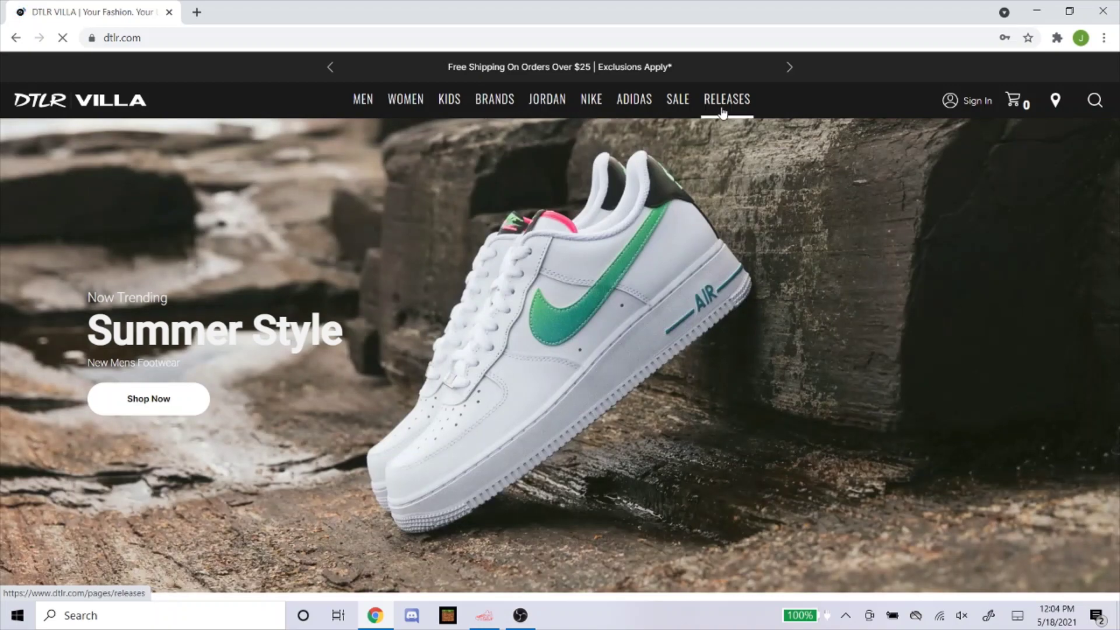
# Browse DTLR's Releases page for the May 19 WMNS Dunk Low at $100, then return to NSB
pyautogui.click(717, 108)
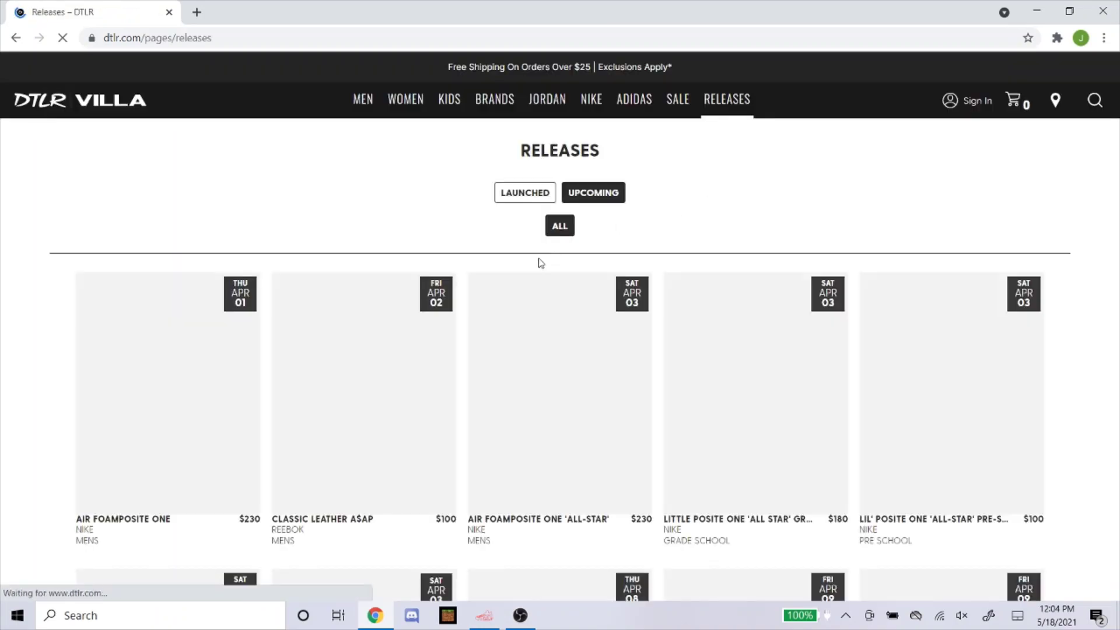
pyautogui.scroll(-5, 359, 400)
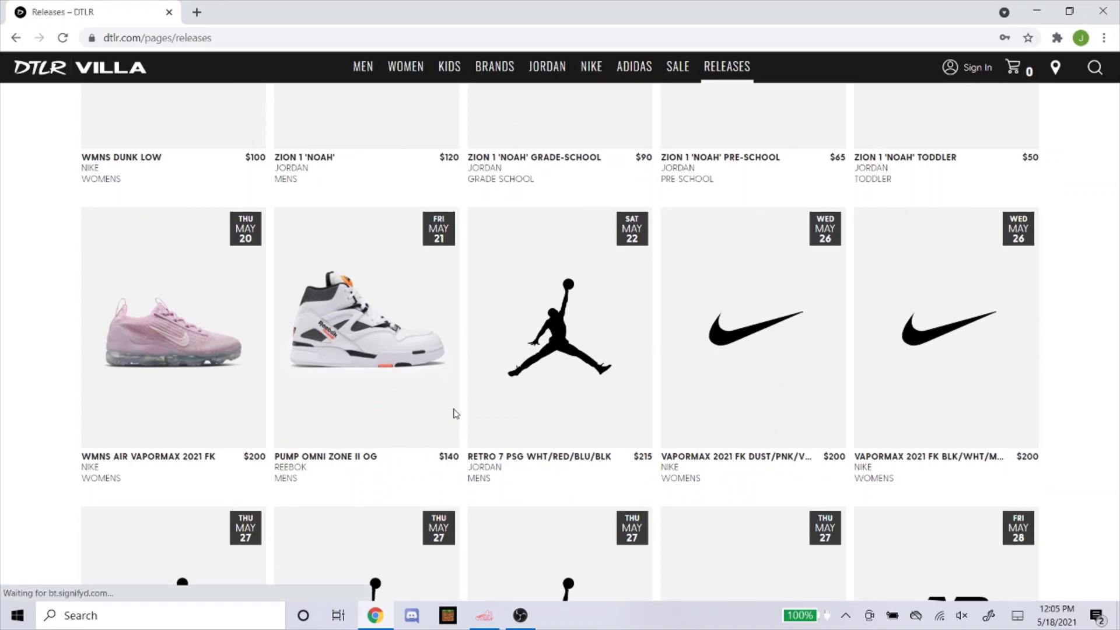
pyautogui.scroll(3, 454, 414)
pyautogui.scroll(3, 453, 417)
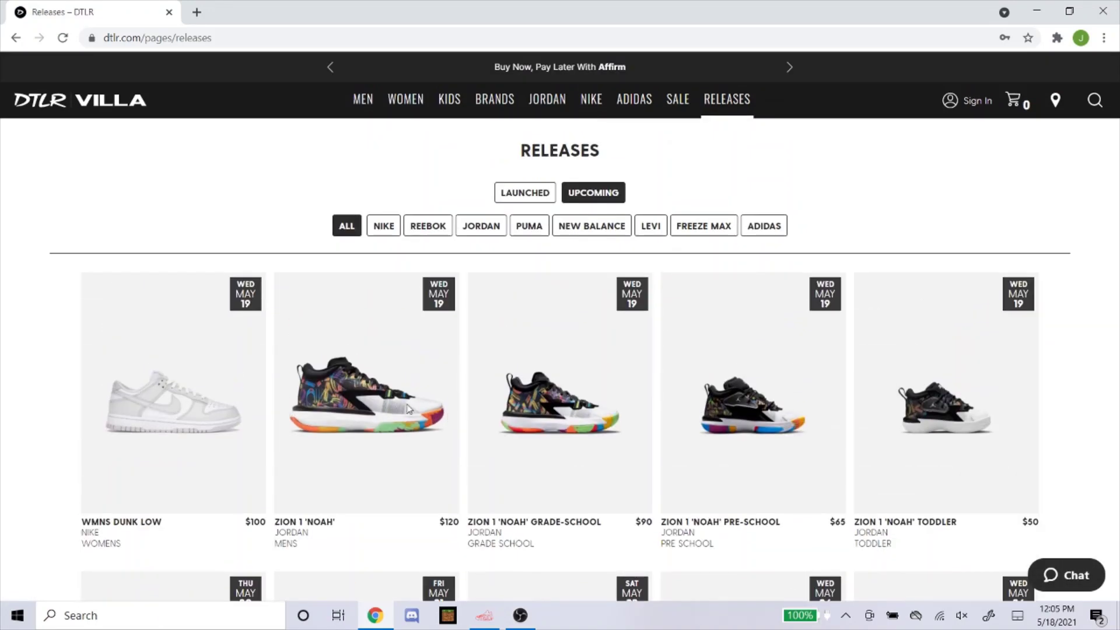
pyautogui.scroll(-1, 131, 394)
pyautogui.scroll(-1, 136, 396)
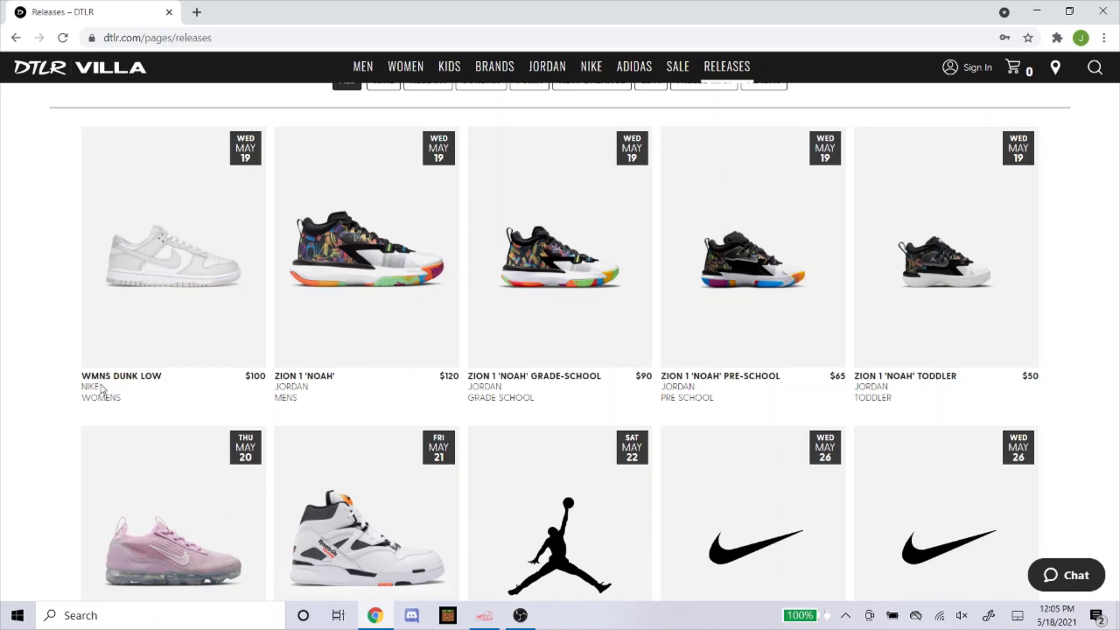
pyautogui.click(484, 615)
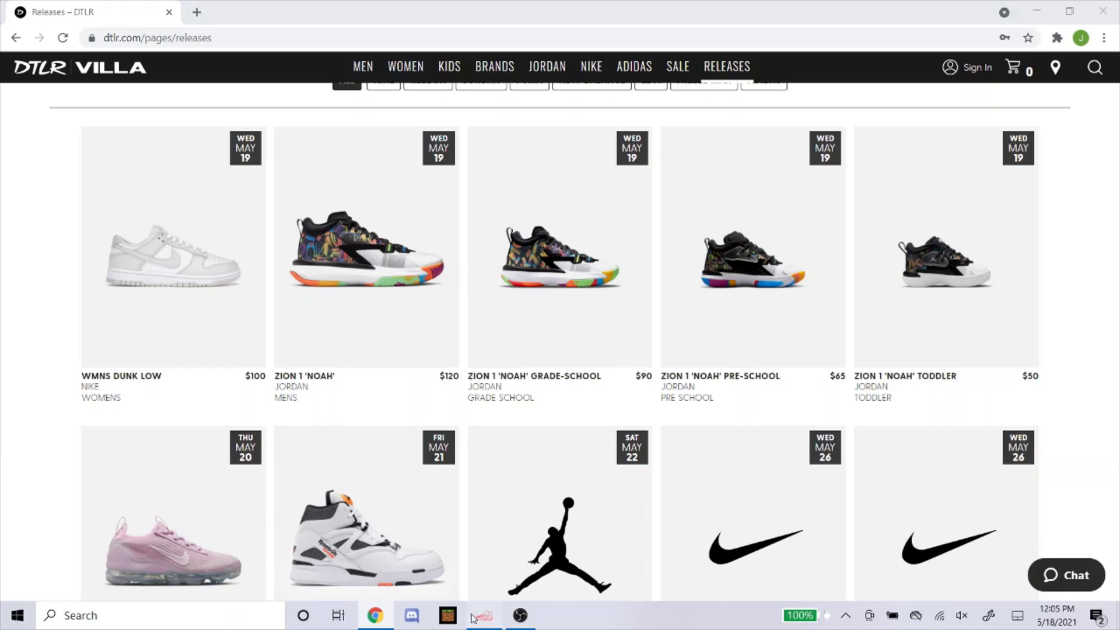
# Enter the keywords 'wmns dunk low nike -ps -gs -toddler -td' for the DTLR task
pyautogui.write('wmns')
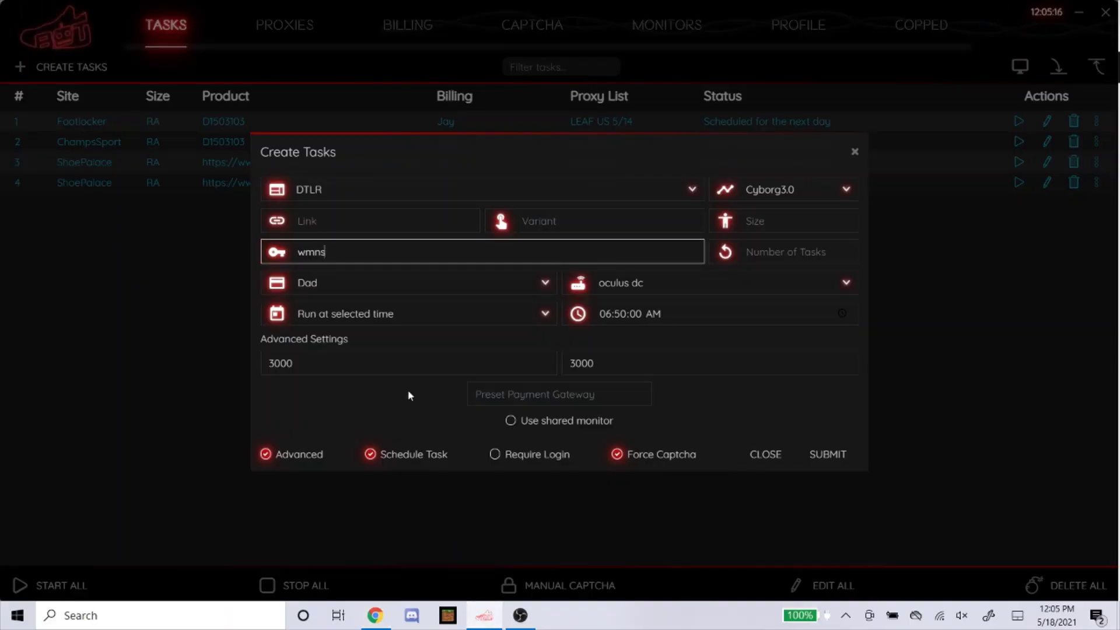
pyautogui.write(' dunk low')
pyautogui.click(375, 614)
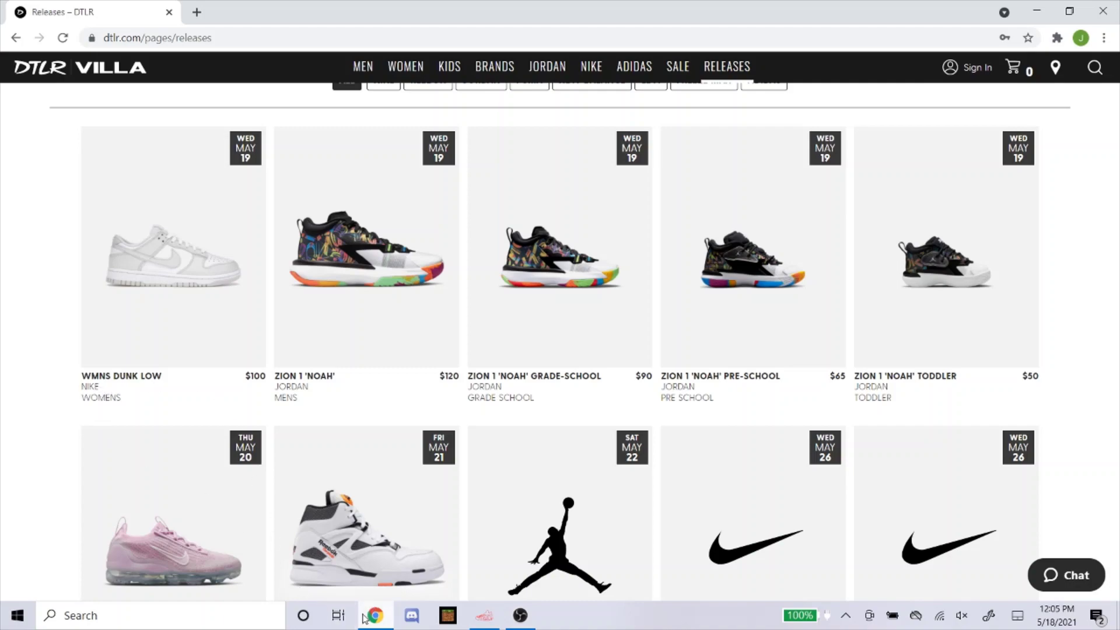
pyautogui.click(374, 615)
pyautogui.write('nike')
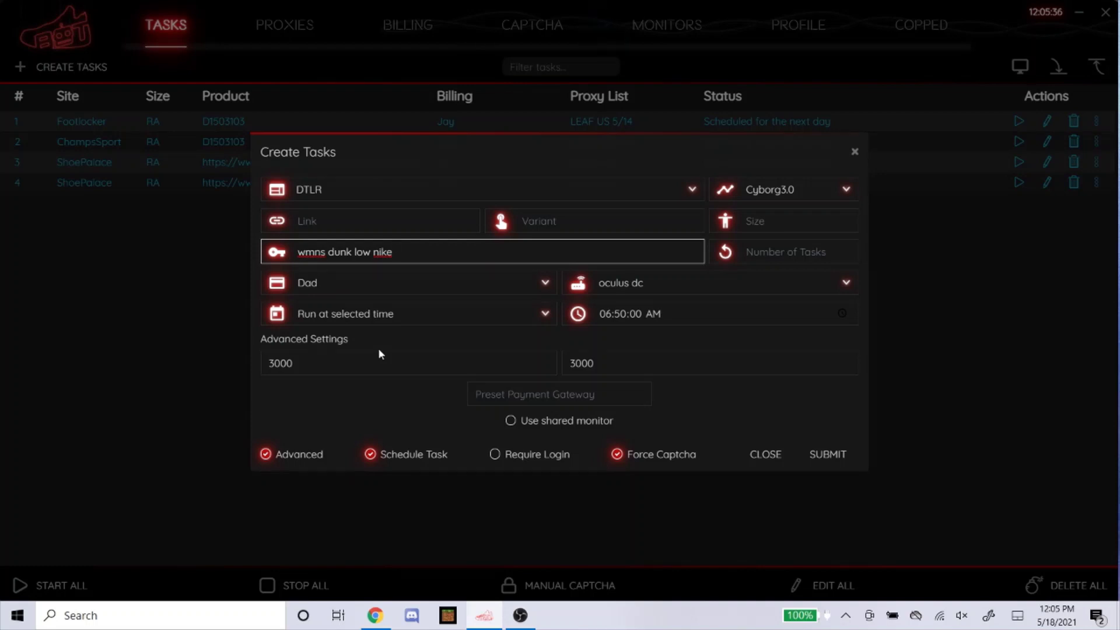
pyautogui.write(' -ps')
pyautogui.write('-gs -toddler -td')
# Give the DTLR task the billing profile the other tasks use and No Proxy
pyautogui.click(511, 285)
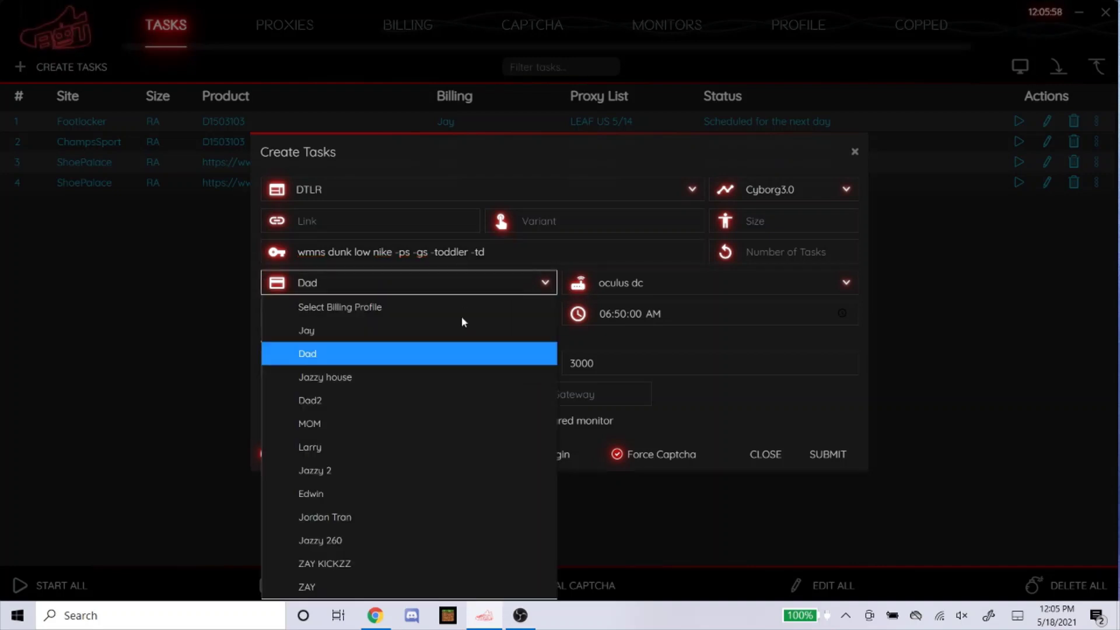
pyautogui.click(462, 329)
pyautogui.click(721, 282)
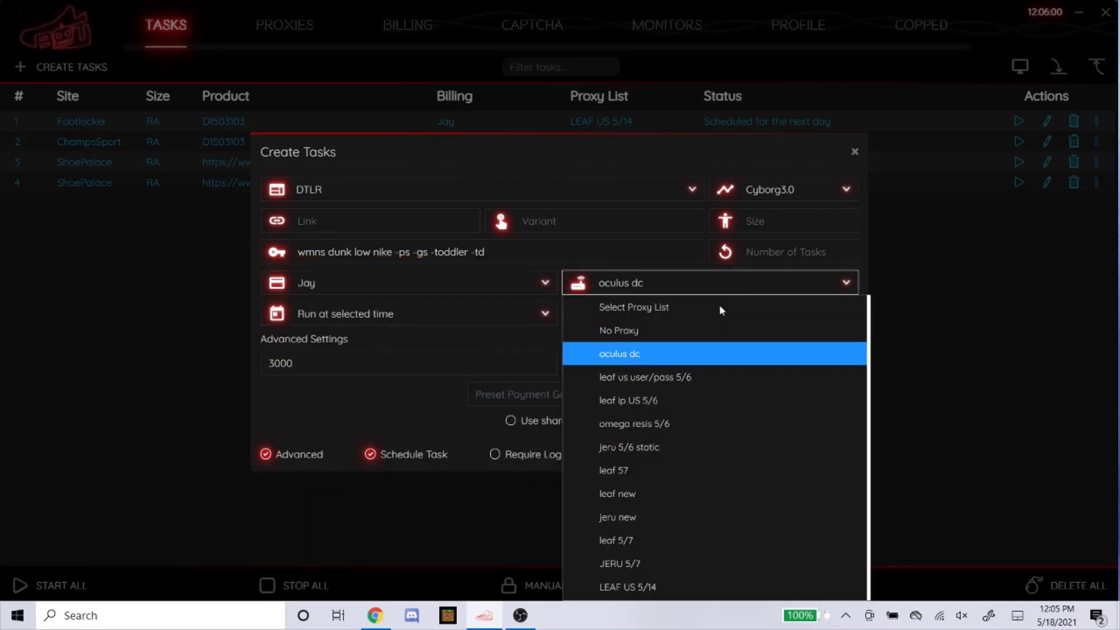
pyautogui.click(721, 330)
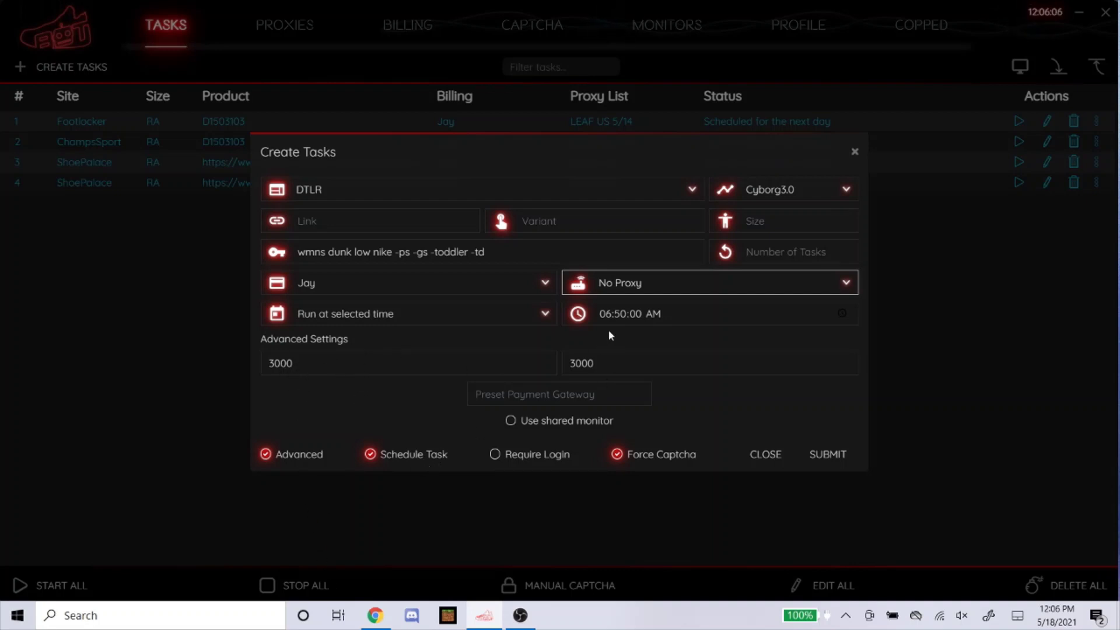
# Change the DTLR task's scheduled start from 06:50:00 to 06:58:00 AM
pyautogui.click(619, 315)
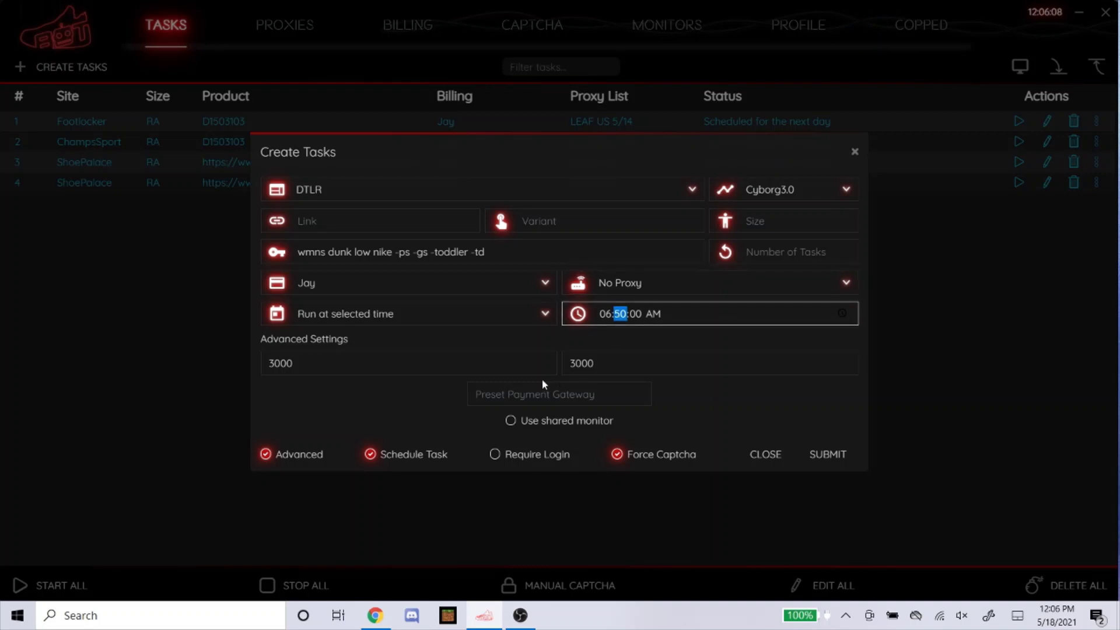
pyautogui.write('58')
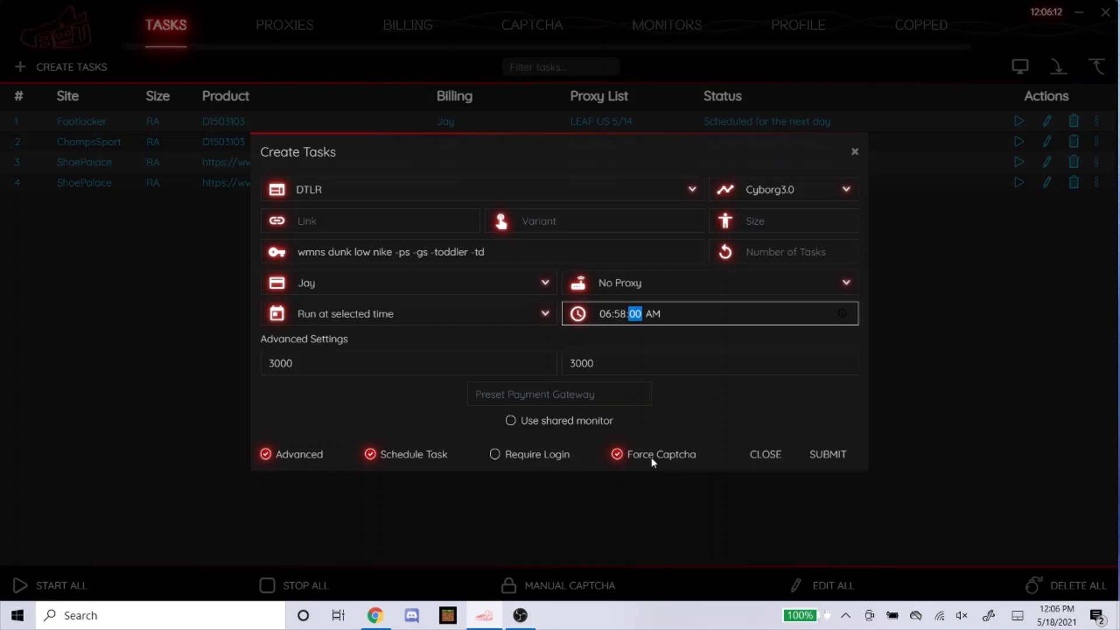
pyautogui.click(373, 618)
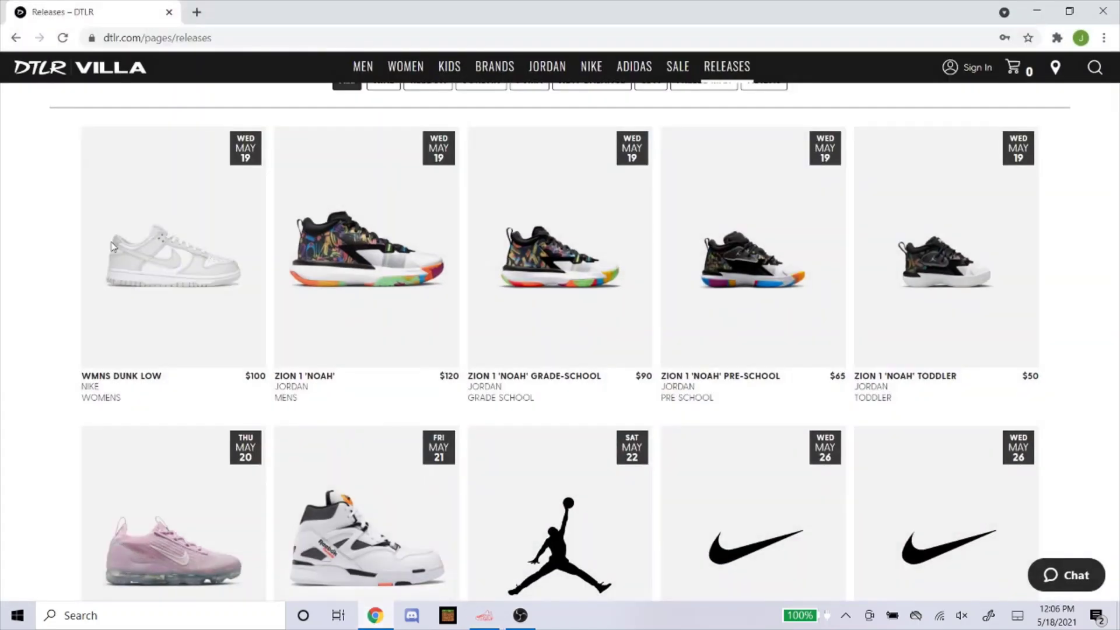
pyautogui.click(376, 617)
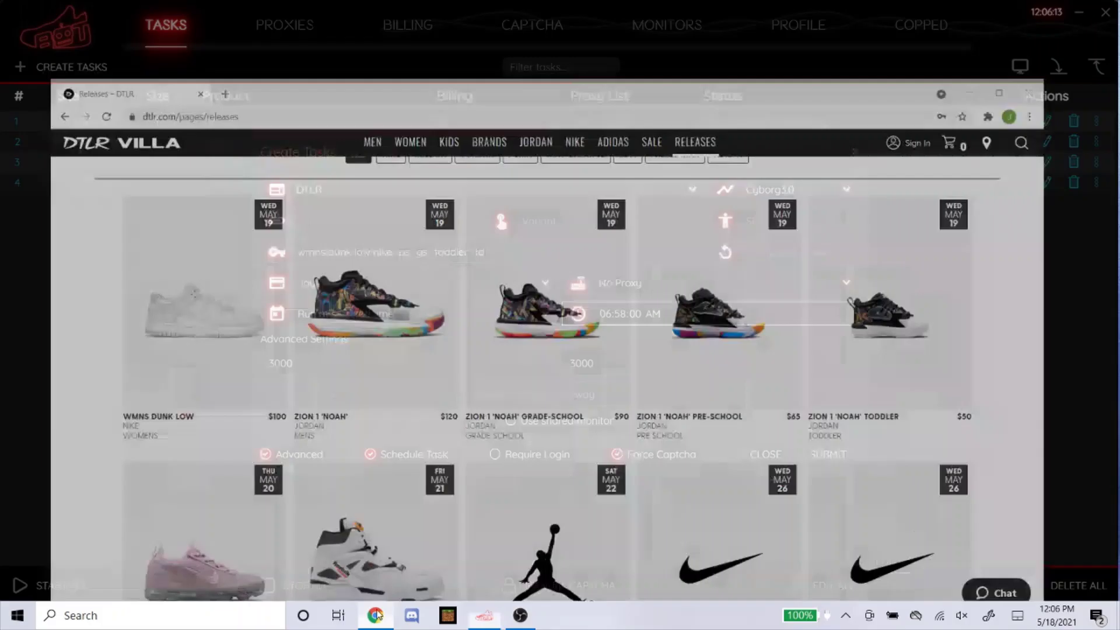
# Enter sizes 5.5 through 12 in half sizes and add the DTLR task as task 5
pyautogui.click(776, 220)
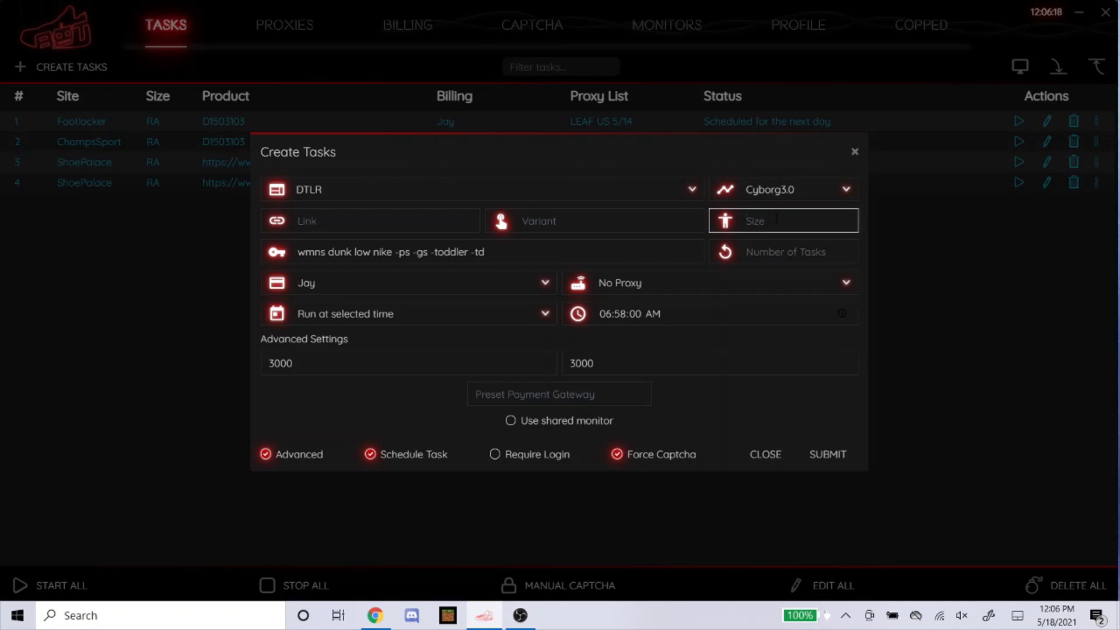
pyautogui.write('5.5,5,6,6.5,7,7.5,8,8.5')
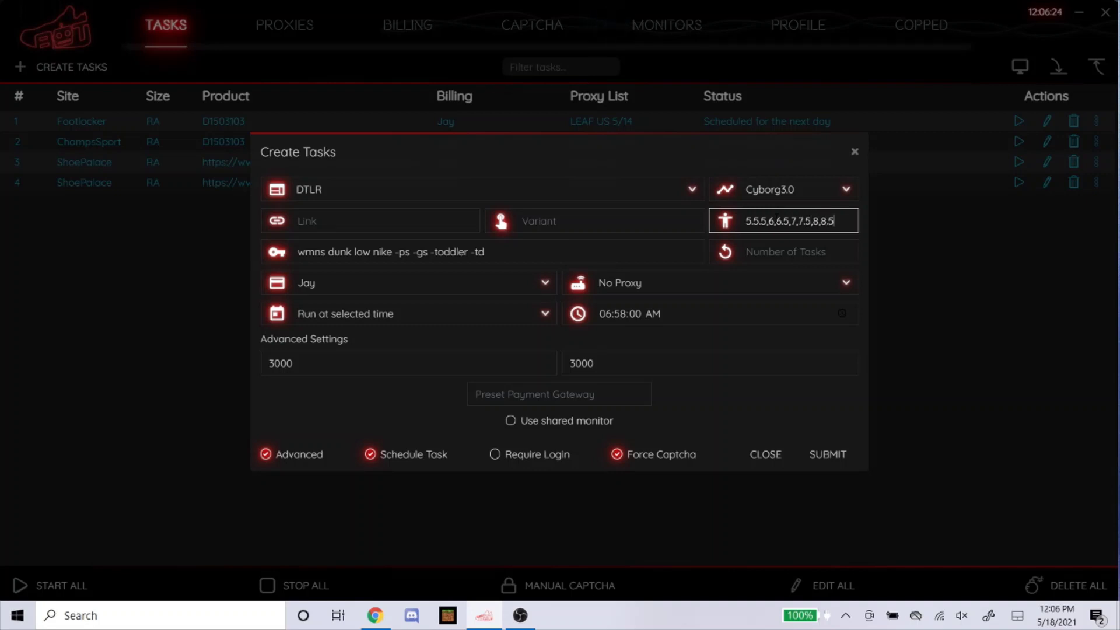
pyautogui.write(',')
pyautogui.write('9,9.5')
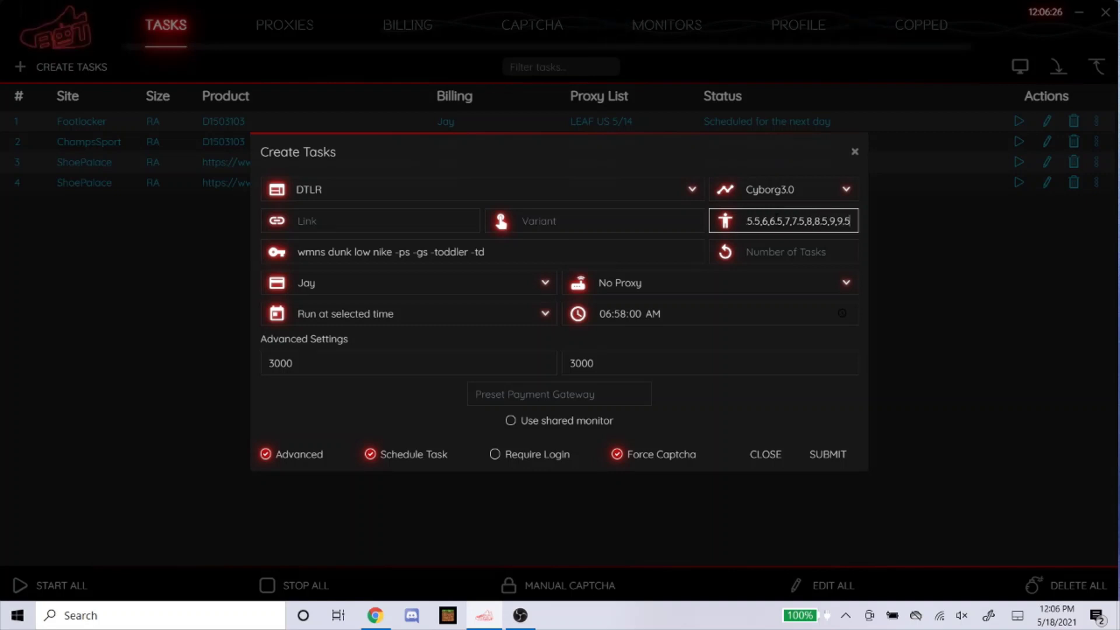
pyautogui.write(',10,10.5,1')
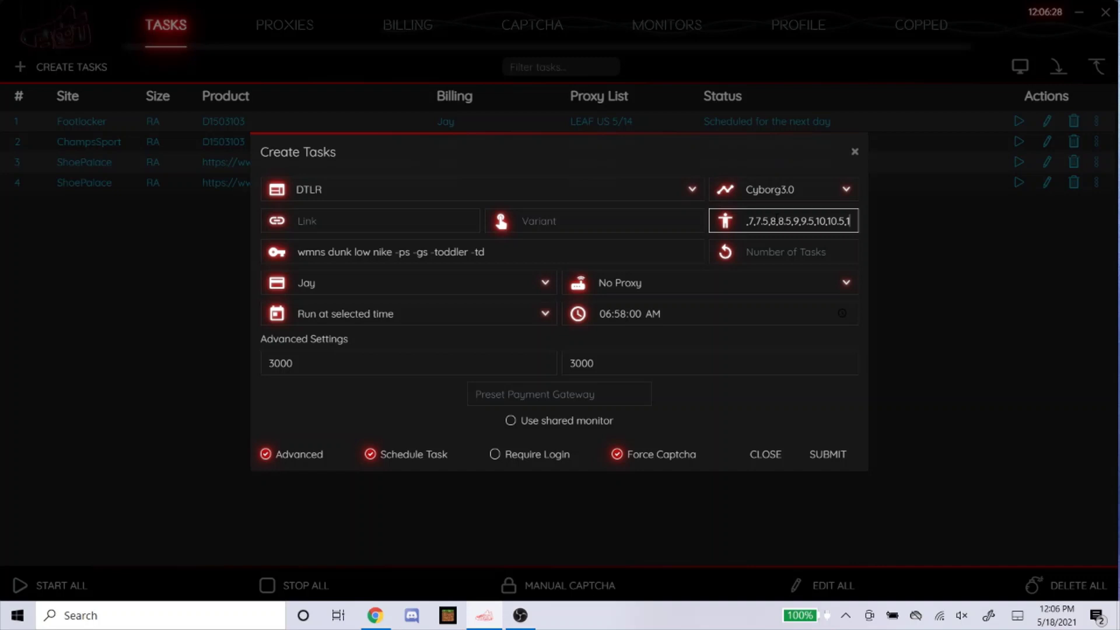
pyautogui.write('1,11.5,12')
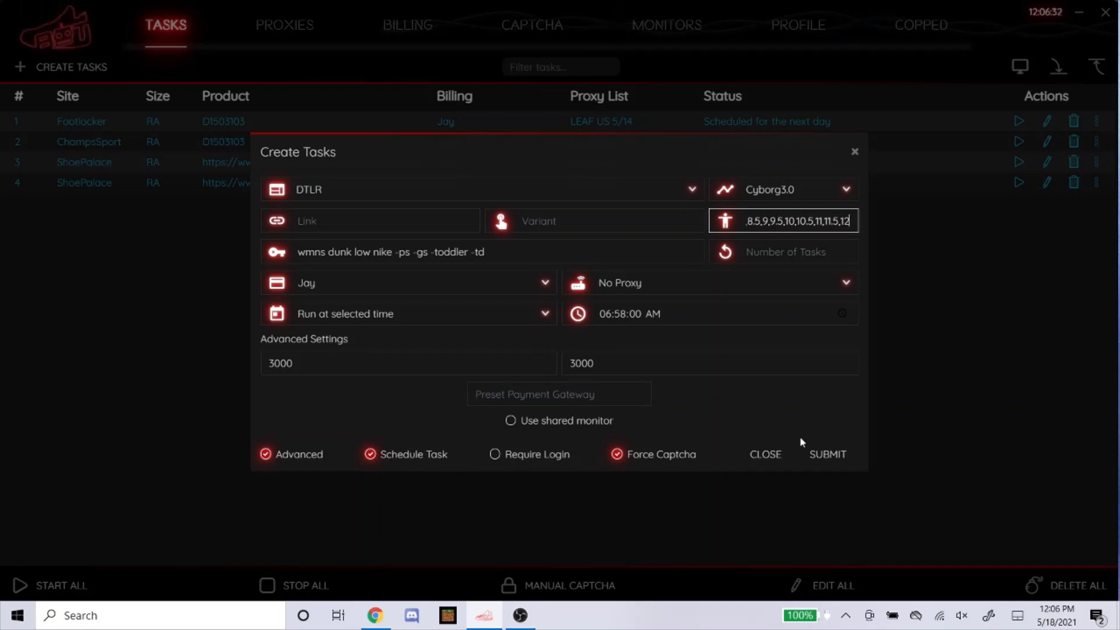
pyautogui.click(809, 453)
pyautogui.click(769, 453)
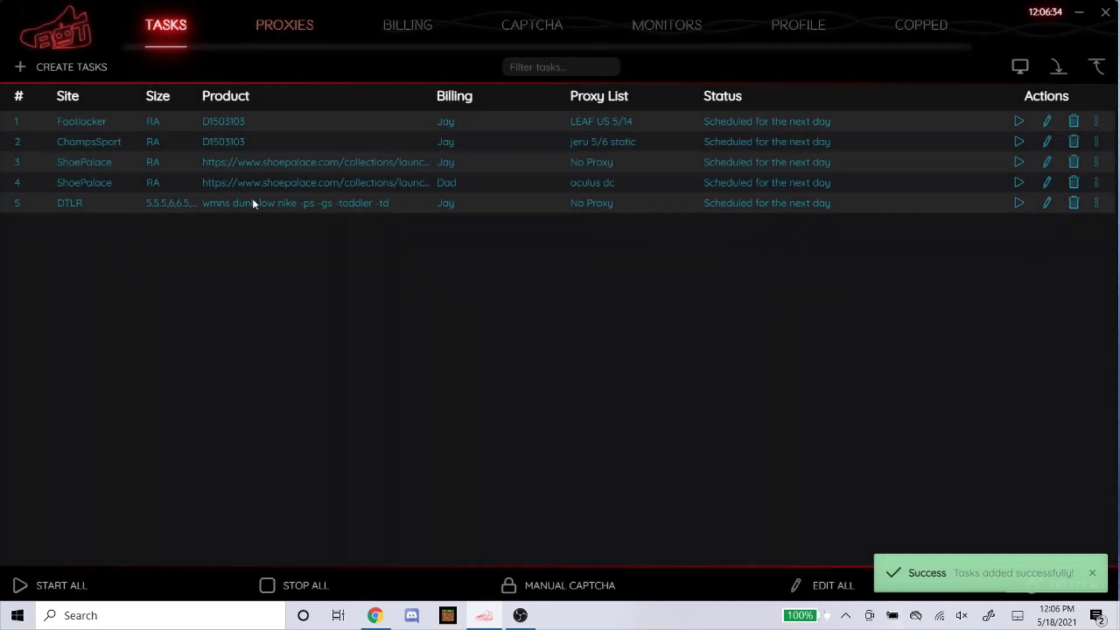